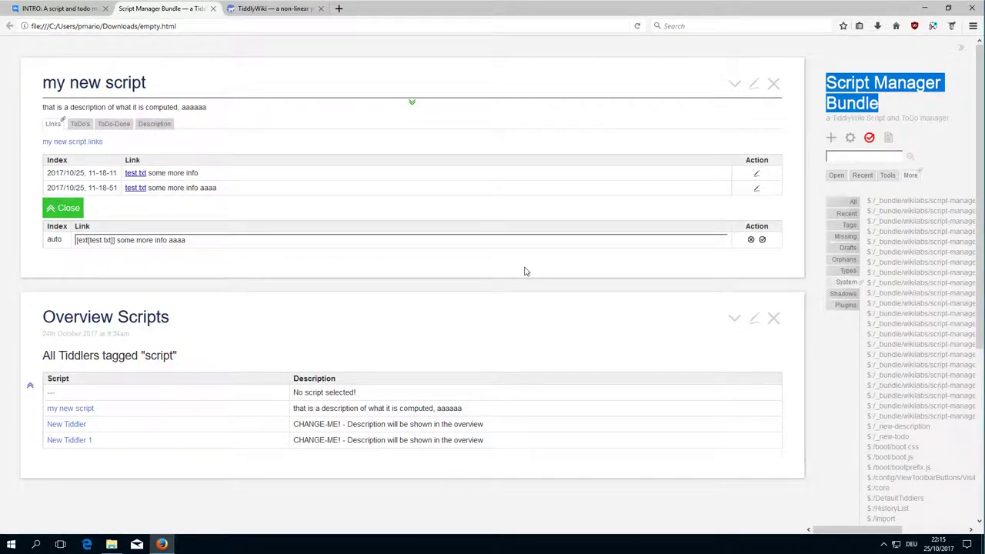
pyautogui.click(658, 139)
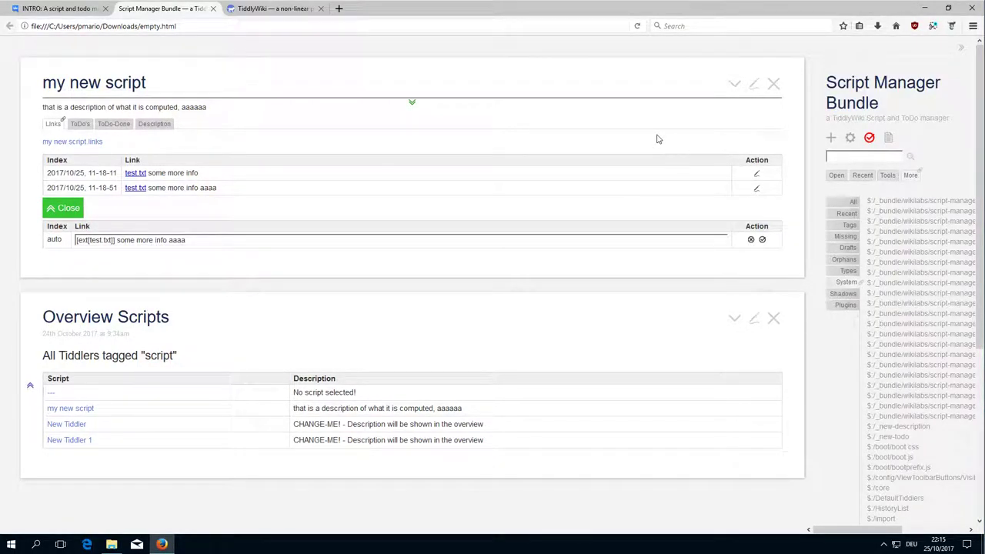
pyautogui.tripleClick(888, 106)
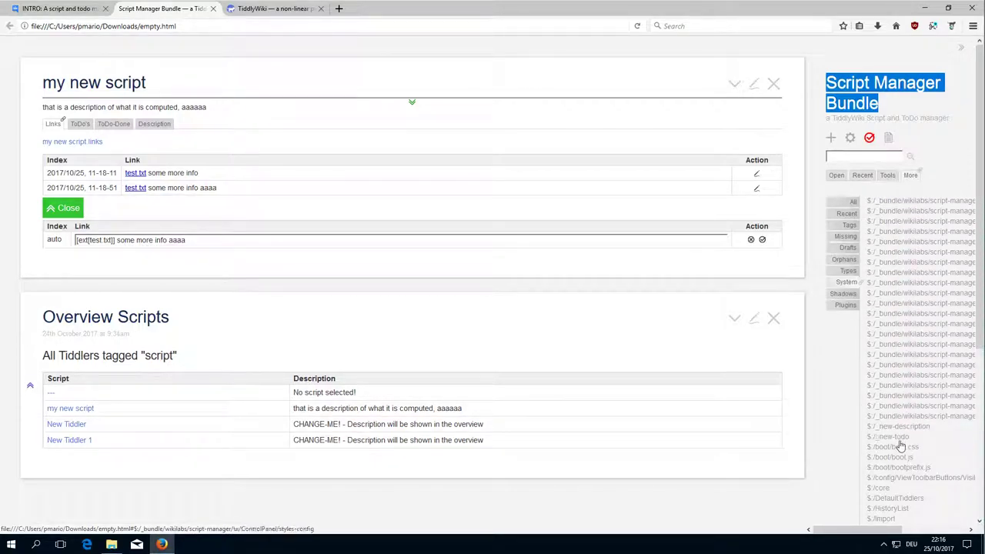
# - Set the sidebar width to 550px in the theme's size settings and close the control panel
pyautogui.click(852, 141)
pyautogui.scroll(-3, 505, 316)
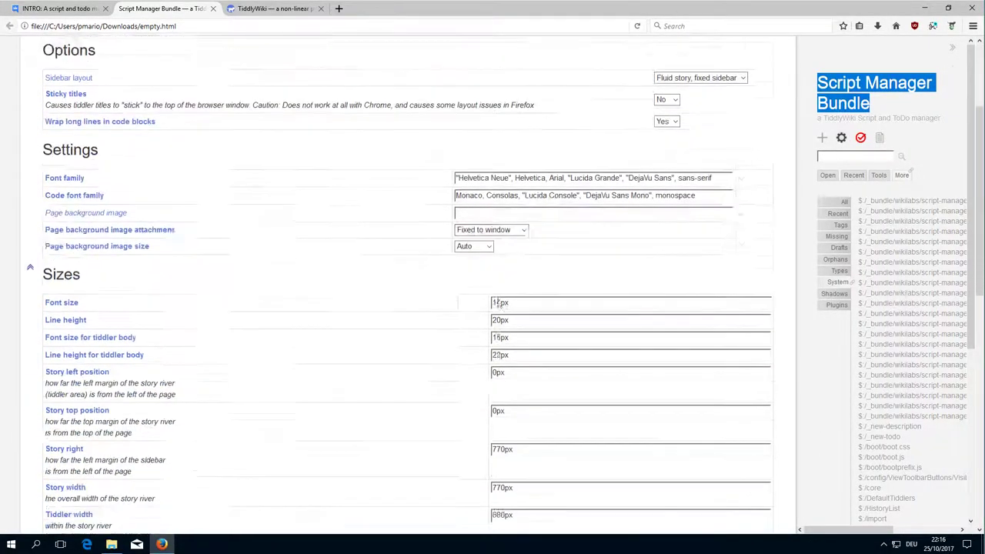
pyautogui.scroll(-2, 497, 302)
pyautogui.click(495, 500)
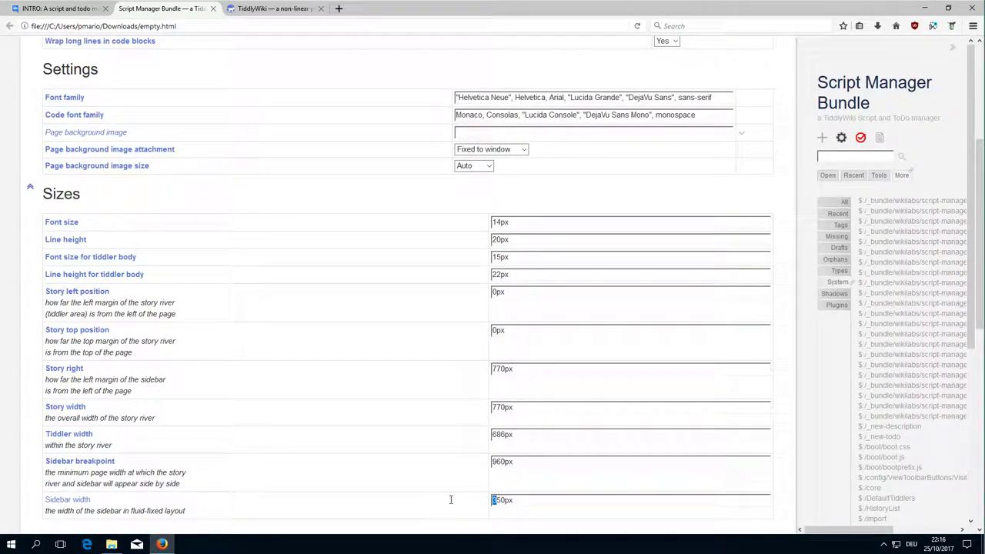
pyautogui.write('5')
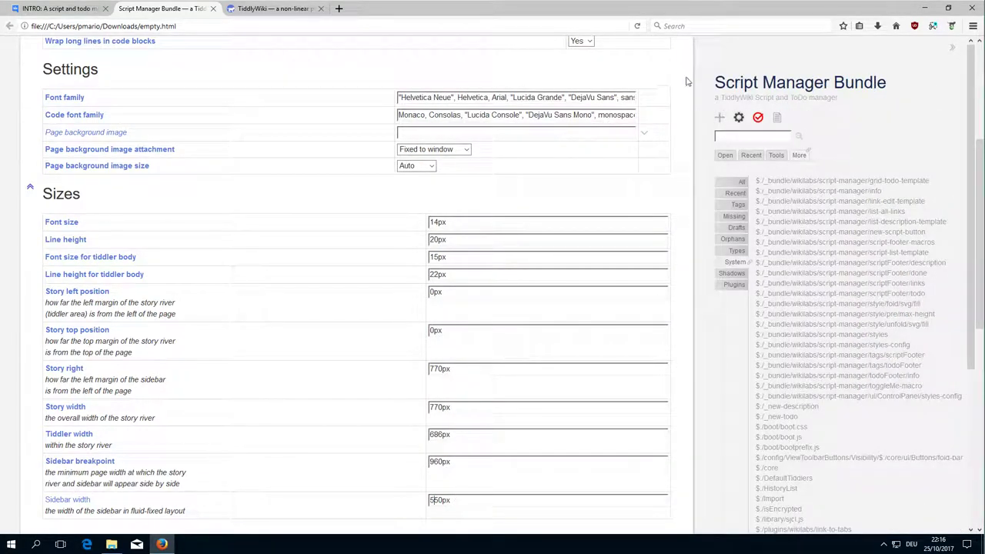
pyautogui.scroll(5, 687, 81)
pyautogui.click(671, 84)
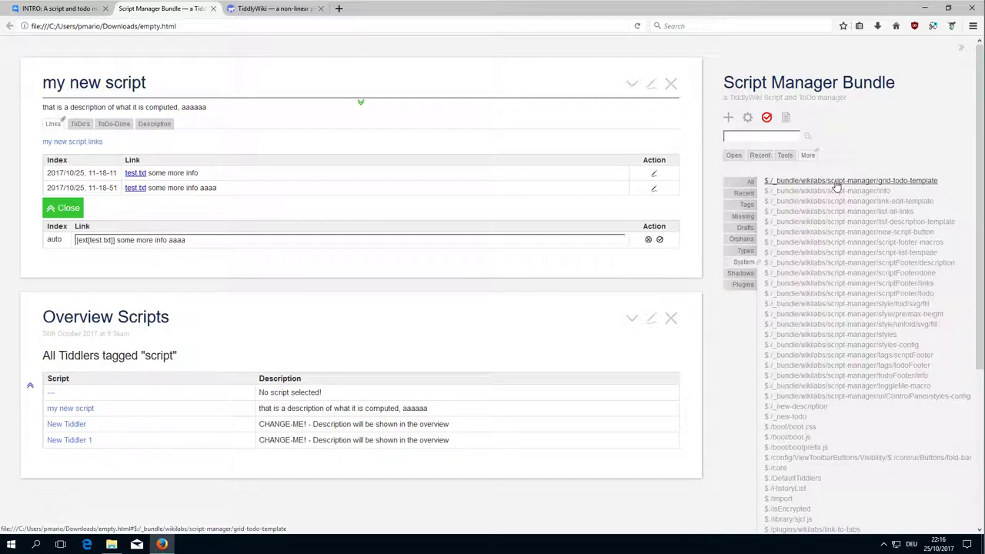
# - Open the script-manager/grid-todo-template system tiddler and the recent Overview ToDo's tiddler
pyautogui.click(836, 182)
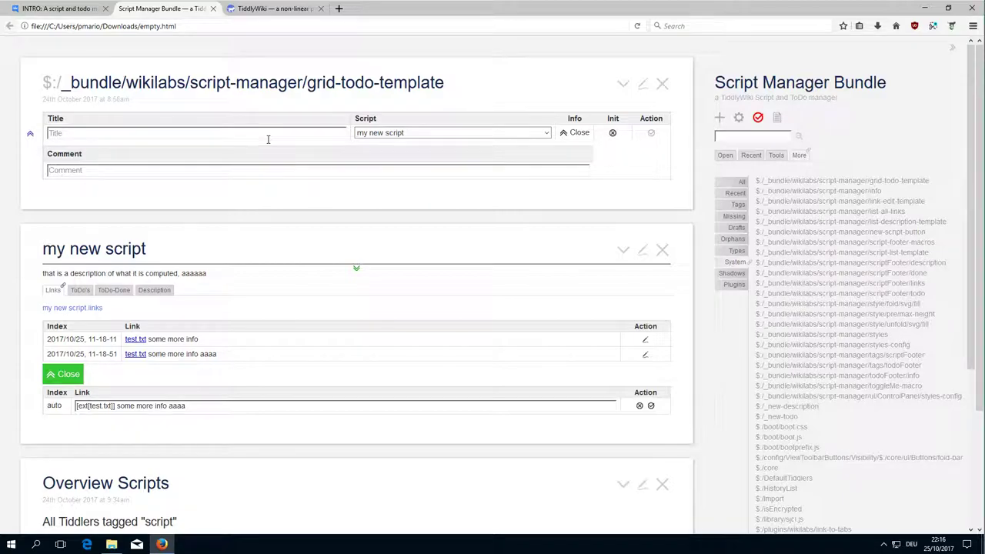
pyautogui.click(750, 156)
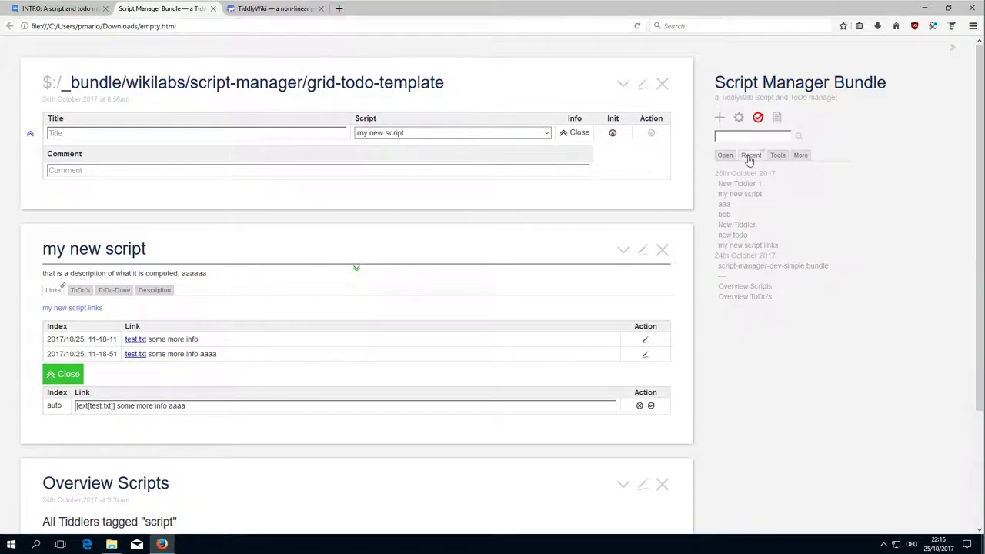
pyautogui.click(744, 296)
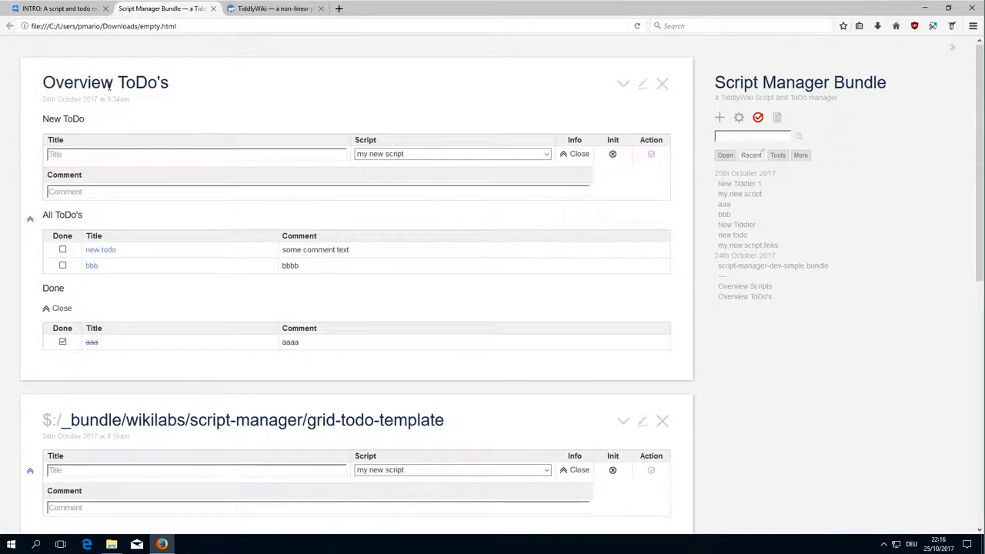
# - View and close the aaa todo, and show the ToDo's of "my new script" with its new-todo form expanded
pyautogui.click(724, 205)
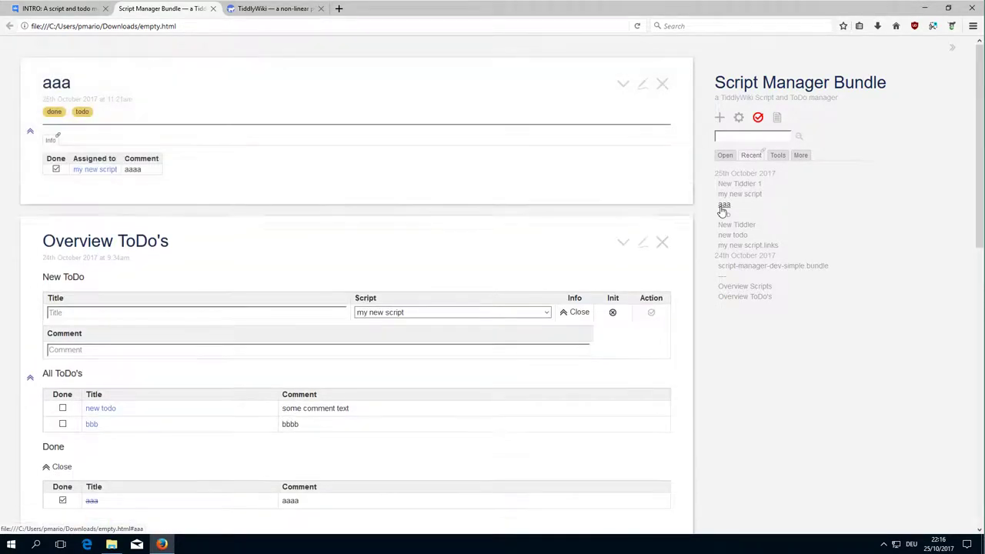
pyautogui.click(663, 83)
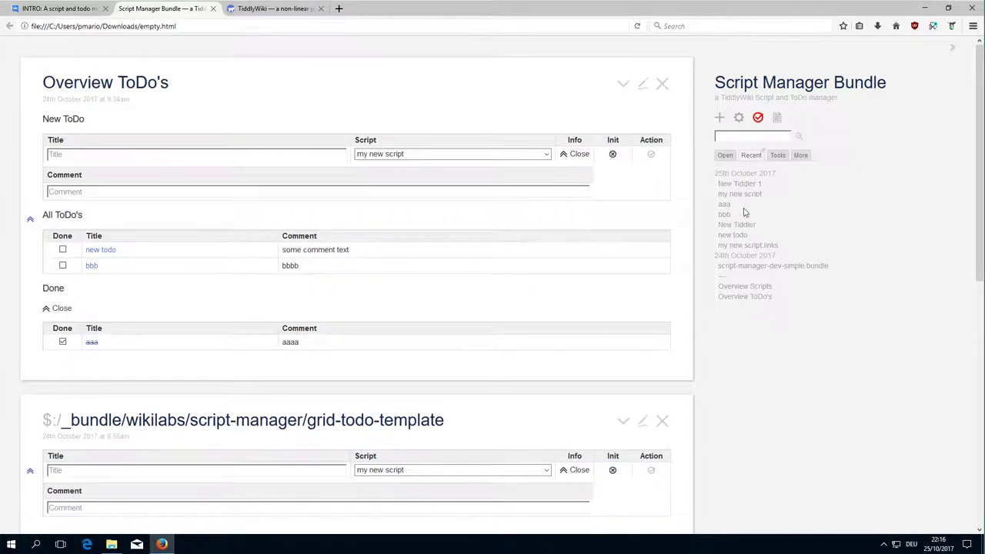
pyautogui.click(740, 194)
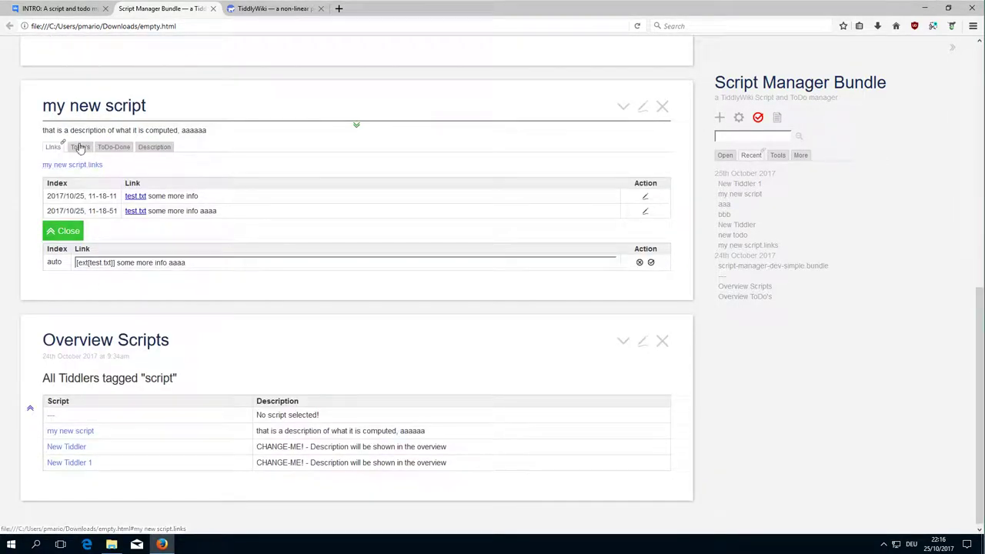
pyautogui.click(80, 147)
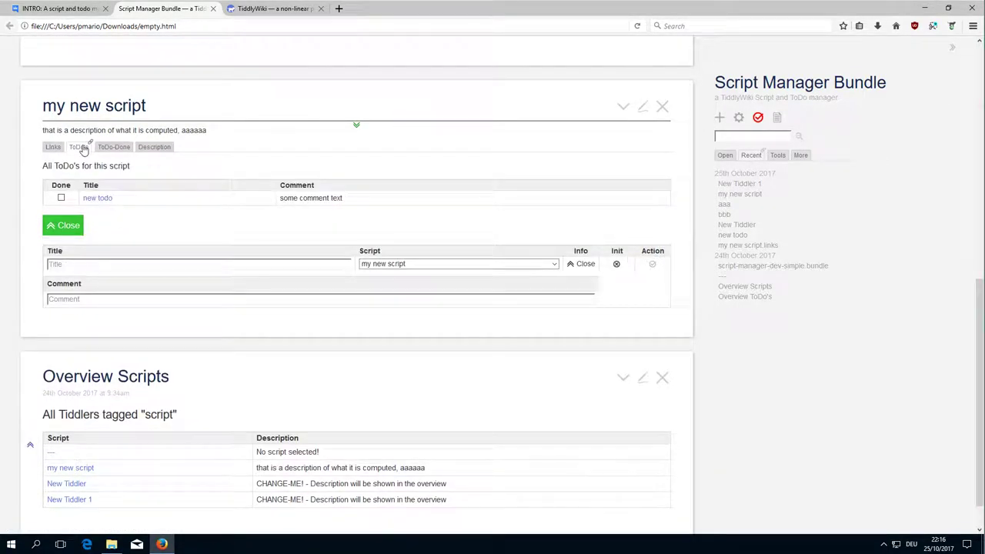
pyautogui.click(68, 228)
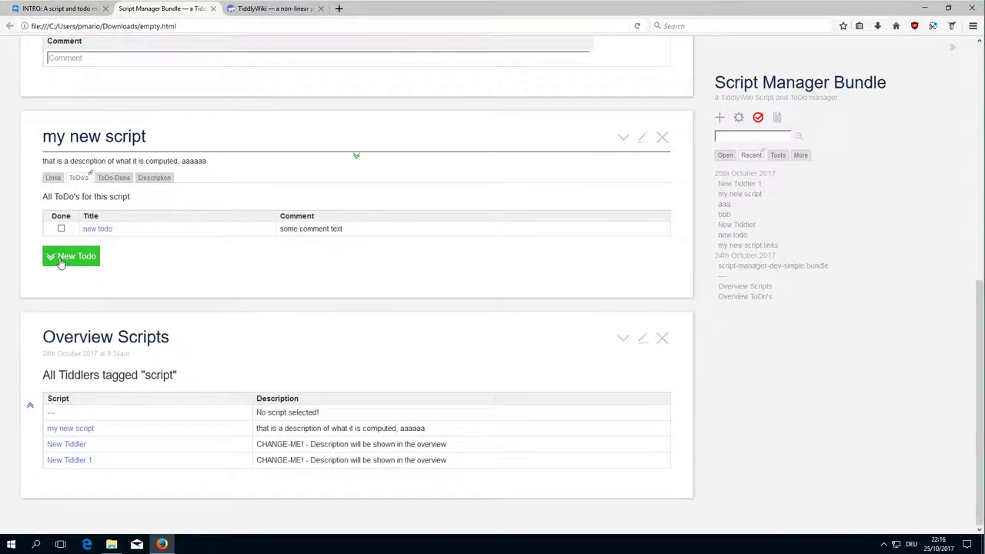
pyautogui.click(61, 263)
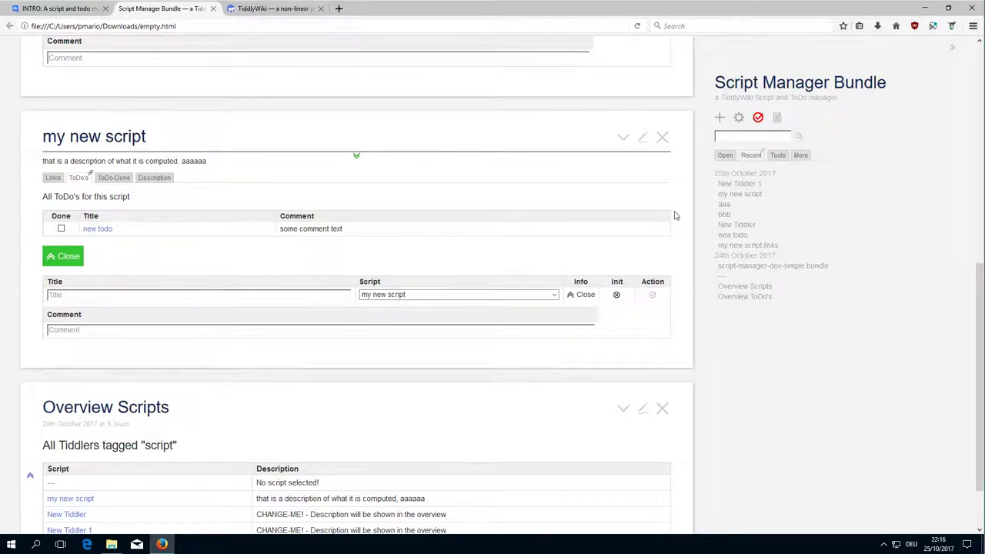
# - Revisit grid-todo-template among the system tiddlers, and open script-manager/info to examine its filter line
pyautogui.click(802, 155)
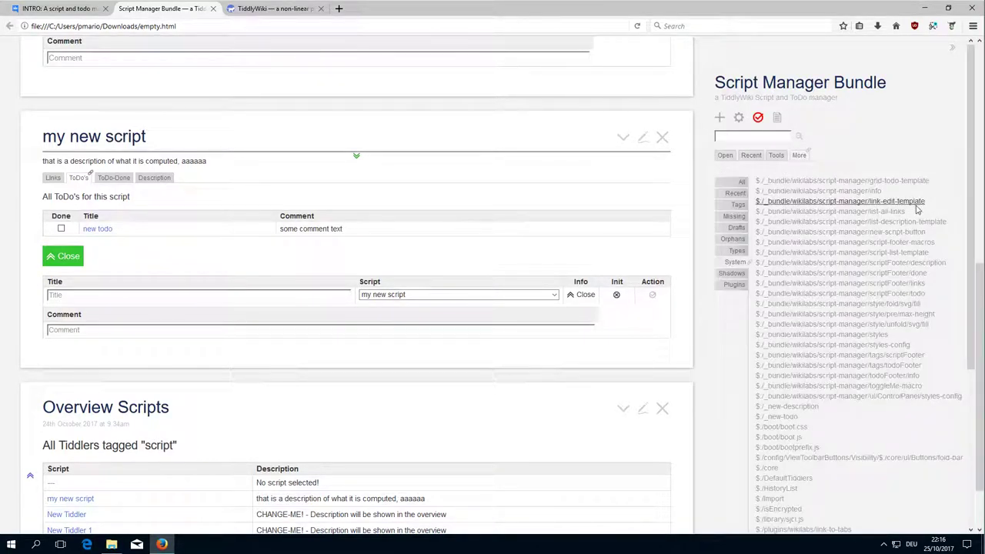
pyautogui.click(898, 182)
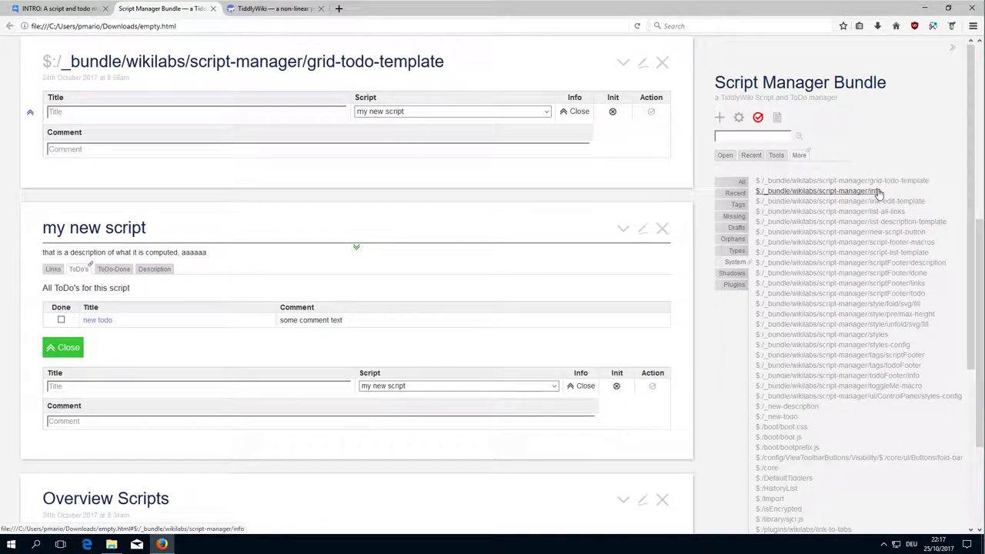
pyautogui.click(878, 193)
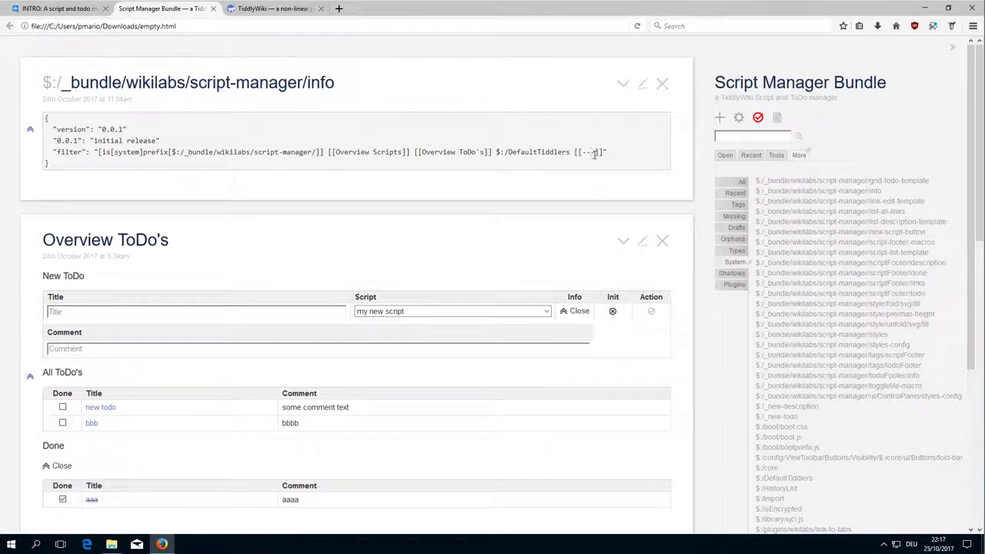
pyautogui.moveTo(594, 153); pyautogui.dragTo(111, 153)
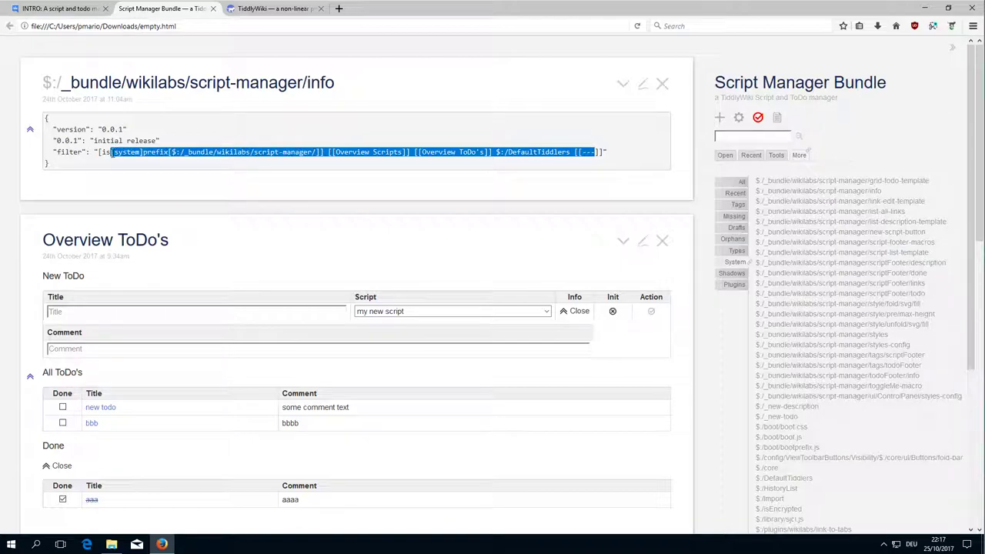
pyautogui.click(111, 153)
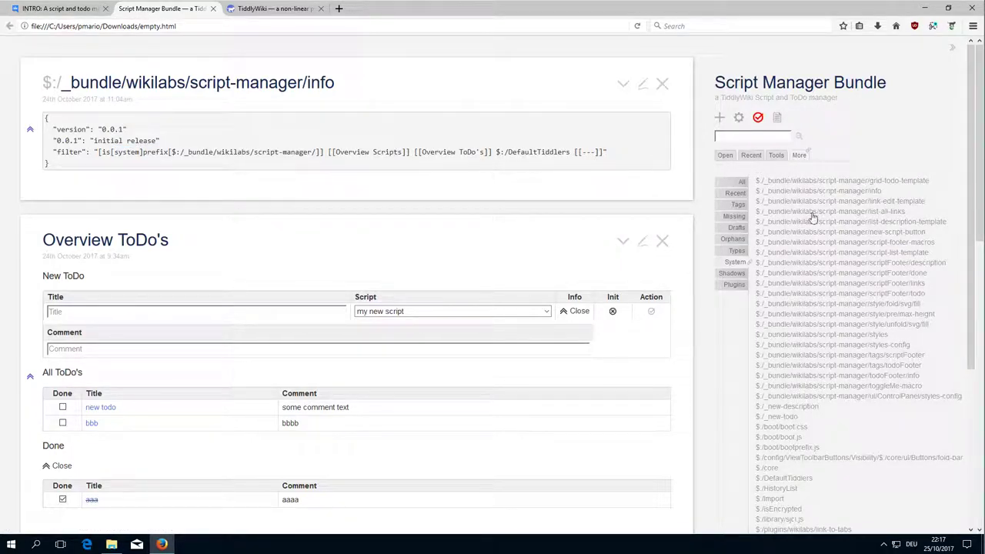
# - Open the script-manager/link-edit-template tiddler and compare it with the link entry row in the Links of "my new script"
pyautogui.scroll(1, 907, 208)
pyautogui.click(907, 202)
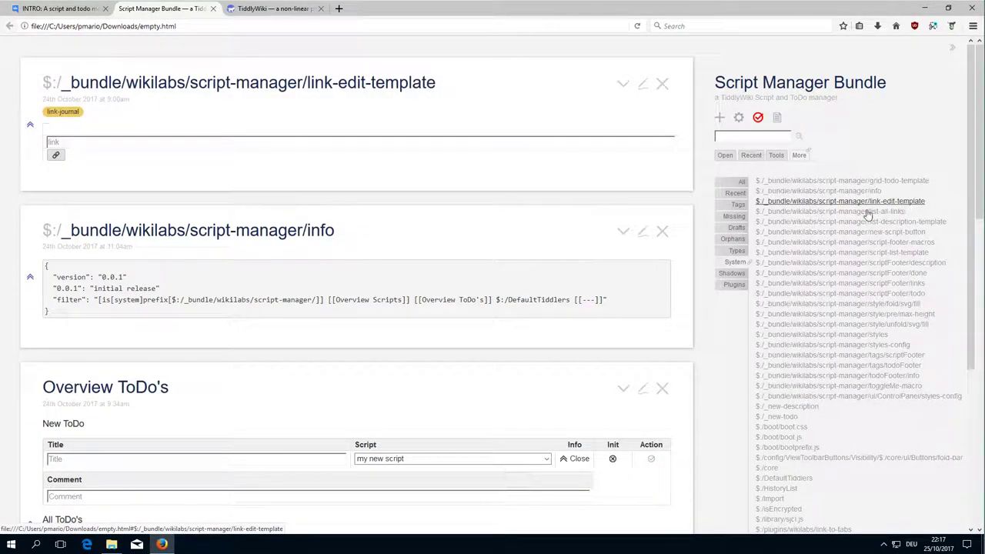
pyautogui.scroll(-5, 310, 298)
pyautogui.scroll(-5, 224, 319)
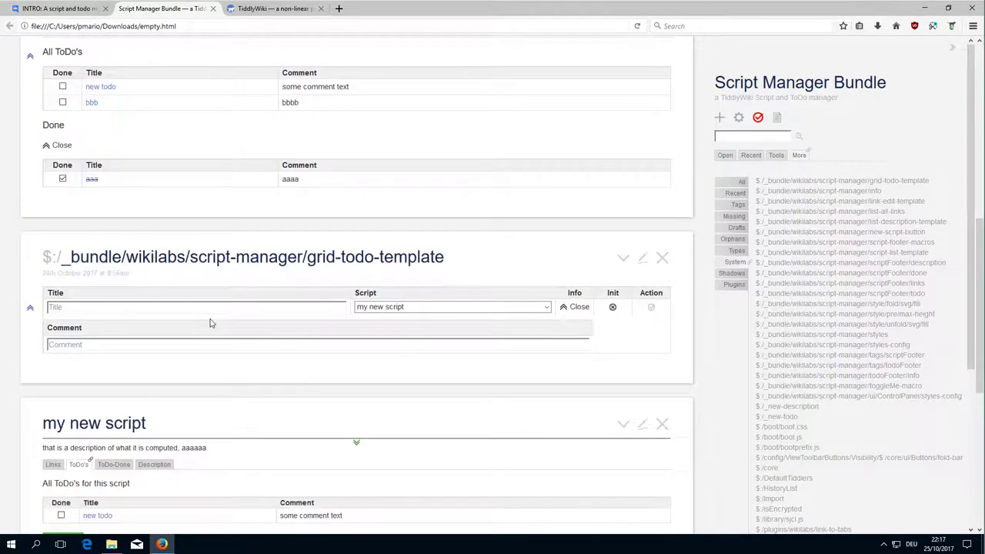
pyautogui.scroll(-4, 204, 335)
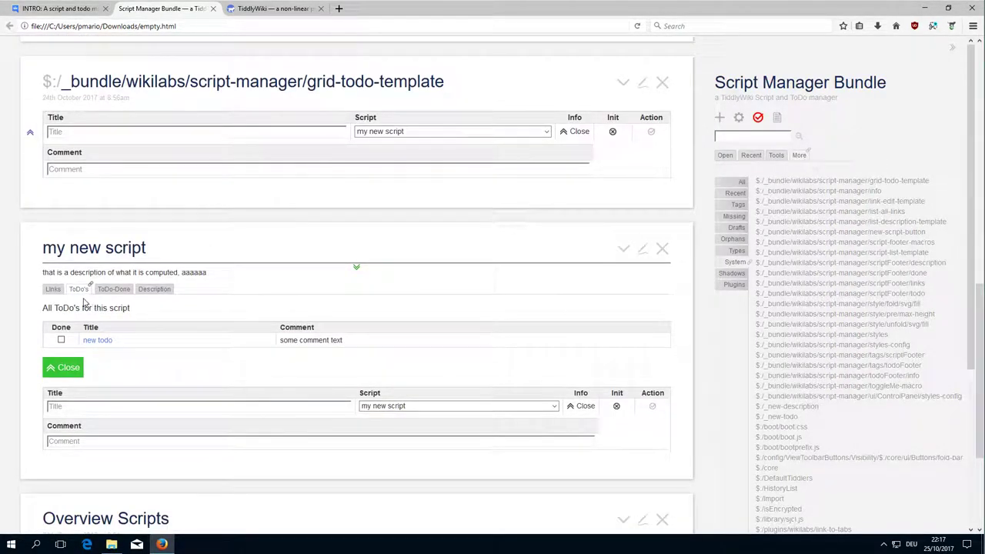
pyautogui.click(54, 288)
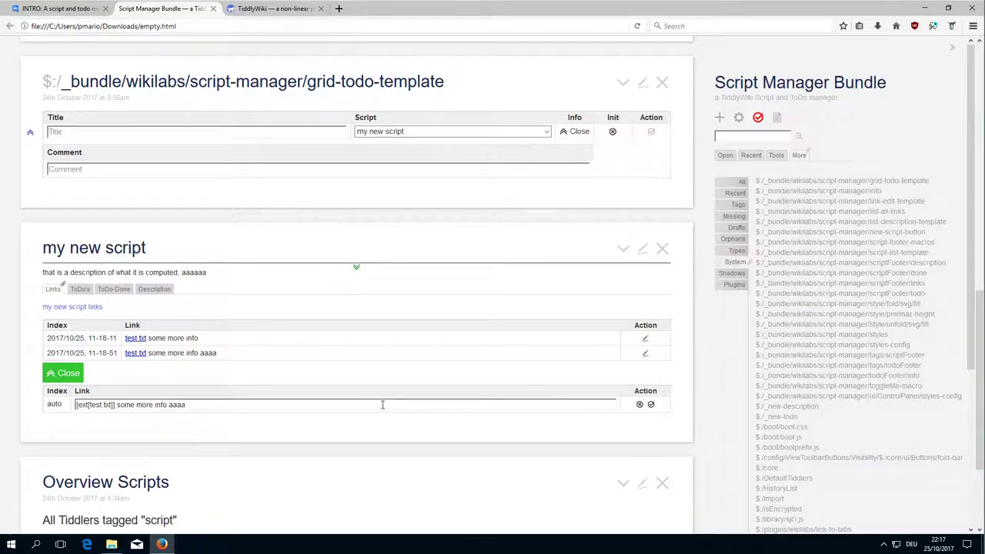
pyautogui.moveTo(223, 407); pyautogui.dragTo(131, 406)
pyautogui.scroll(10, 919, 198)
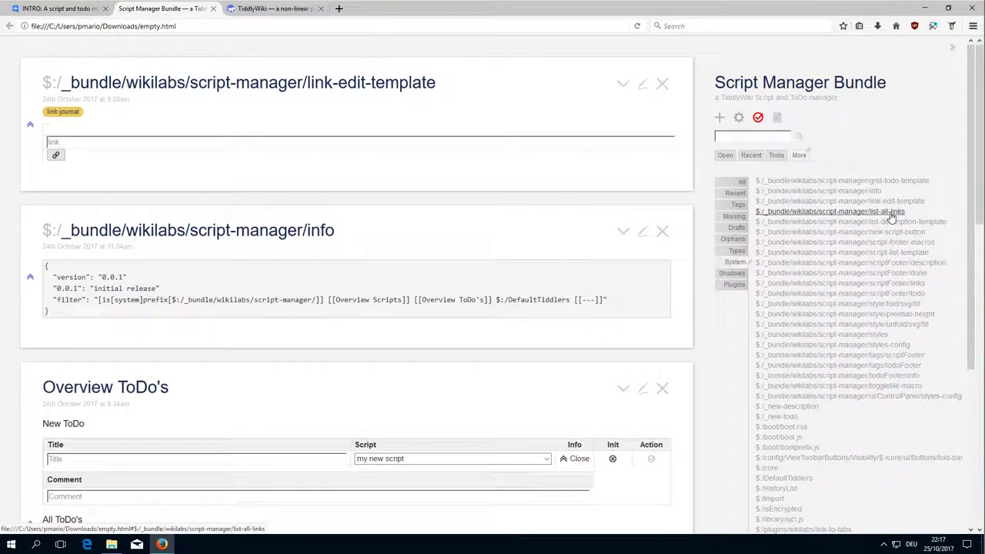
# - Open the script-manager/list-all-links tiddler and compare it with the links table in "my new script"
pyautogui.click(891, 213)
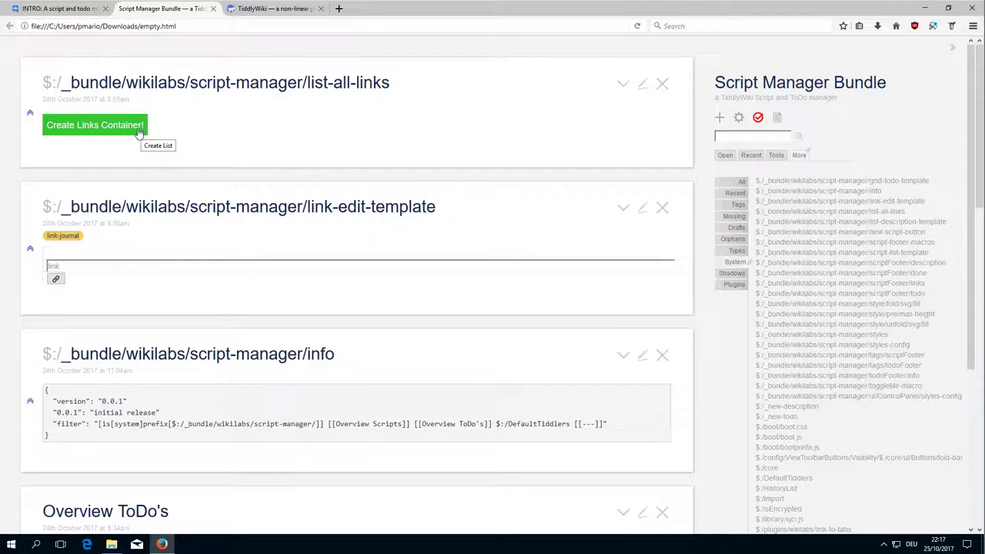
pyautogui.scroll(-6, 220, 143)
pyautogui.scroll(-6, 312, 234)
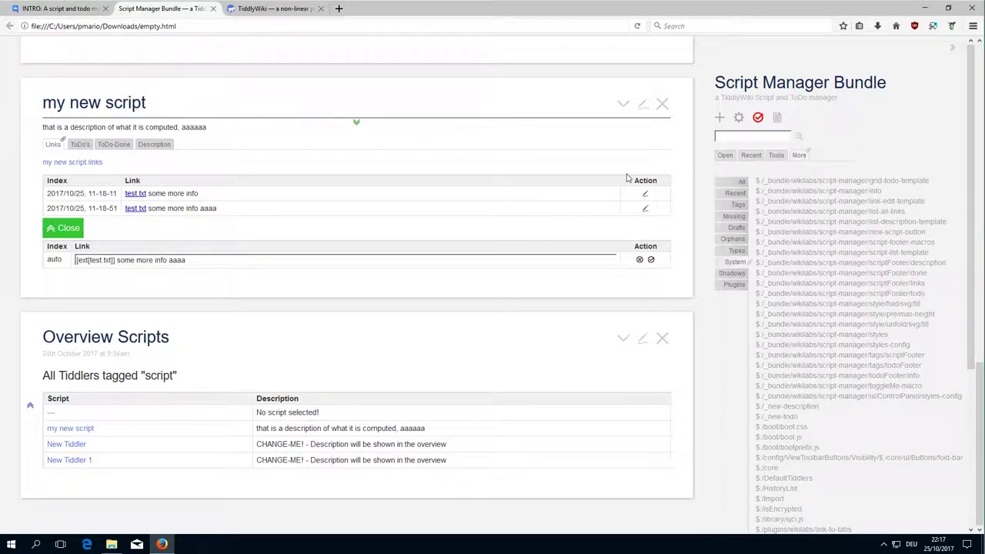
pyautogui.scroll(1, 49, 231)
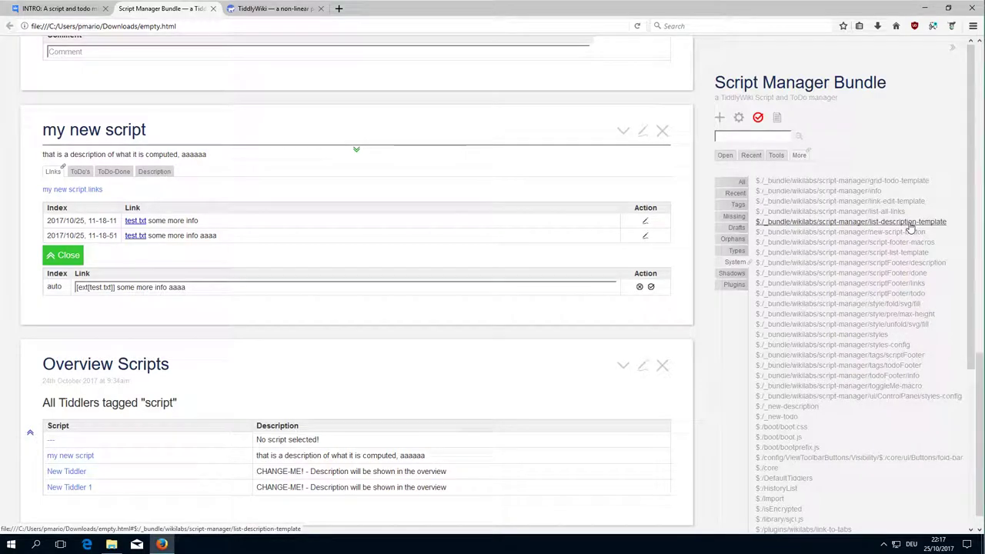
# - Open the script-manager/list-description-template and script-manager/new-script-button system tiddlers
pyautogui.click(910, 224)
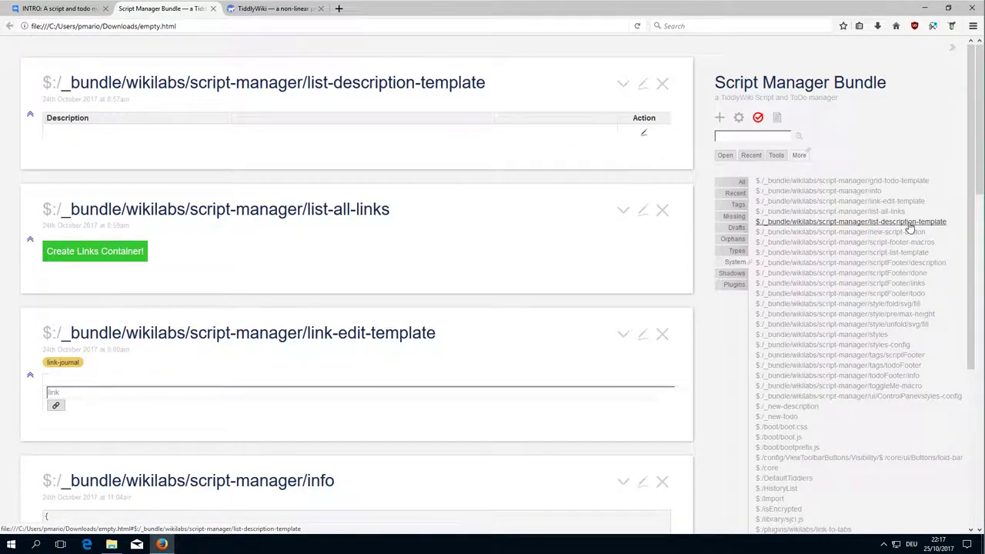
pyautogui.click(858, 232)
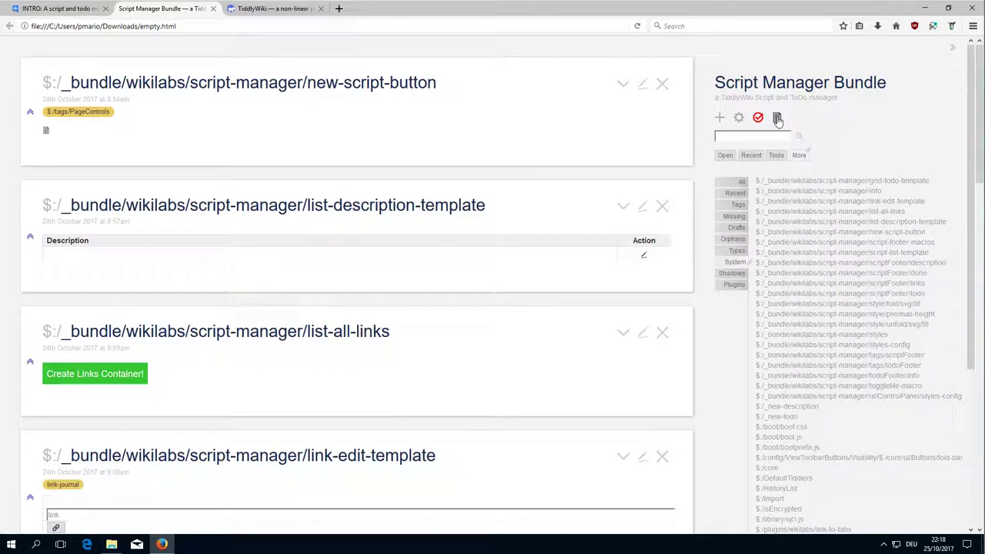
# - Create a new script tiddler from the page controls and discard its draft
pyautogui.click(778, 118)
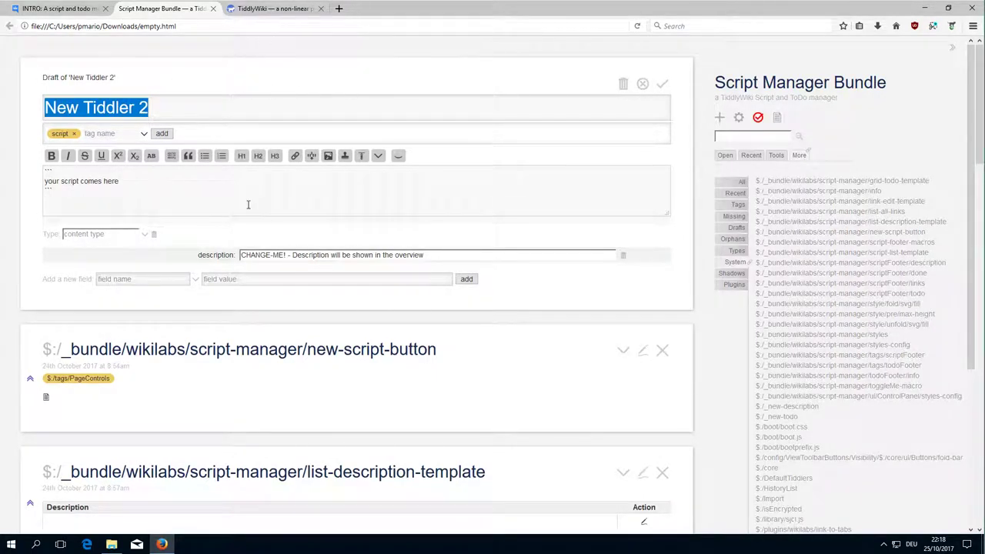
pyautogui.click(643, 84)
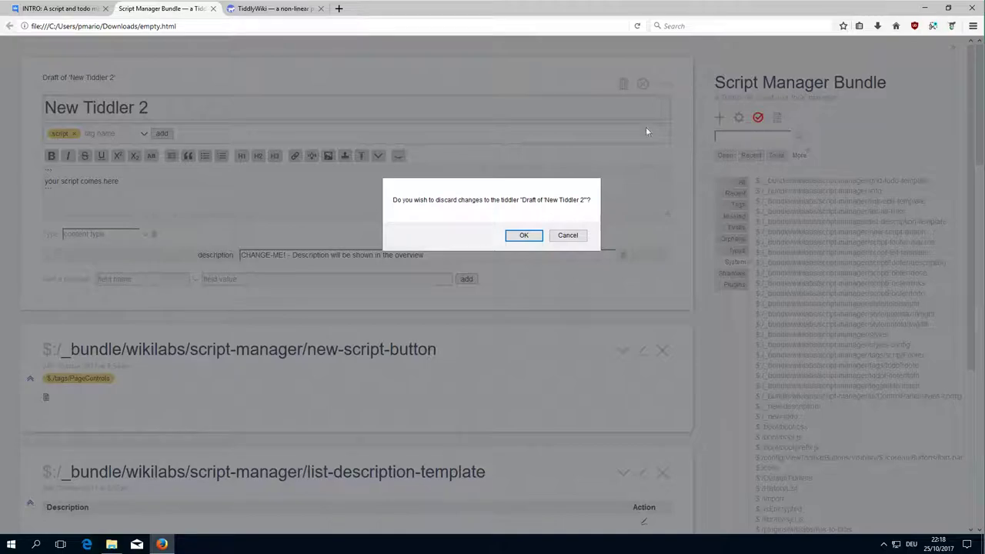
pyautogui.click(535, 242)
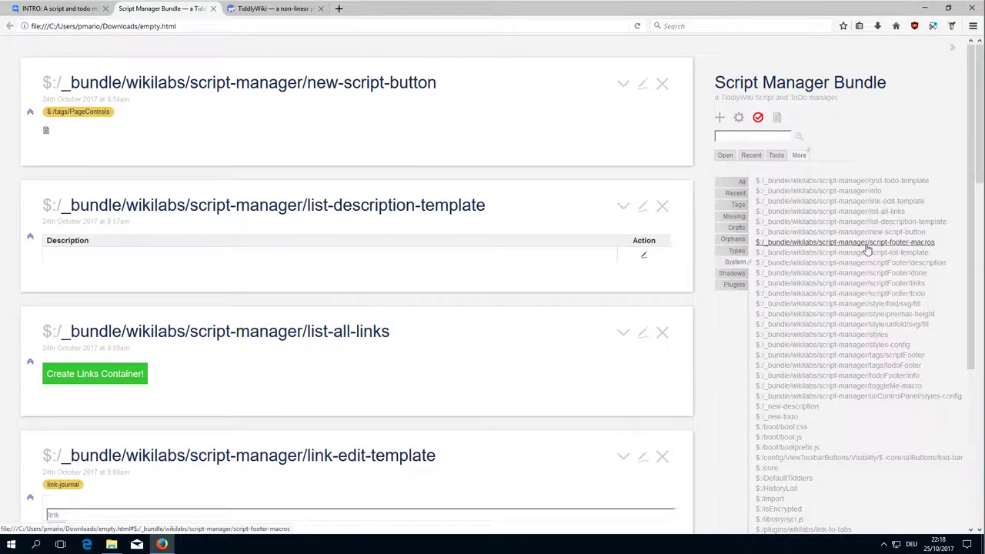
# - Open the script-manager/script-footer-macros and script-manager/script-list-template system tiddlers
pyautogui.click(866, 245)
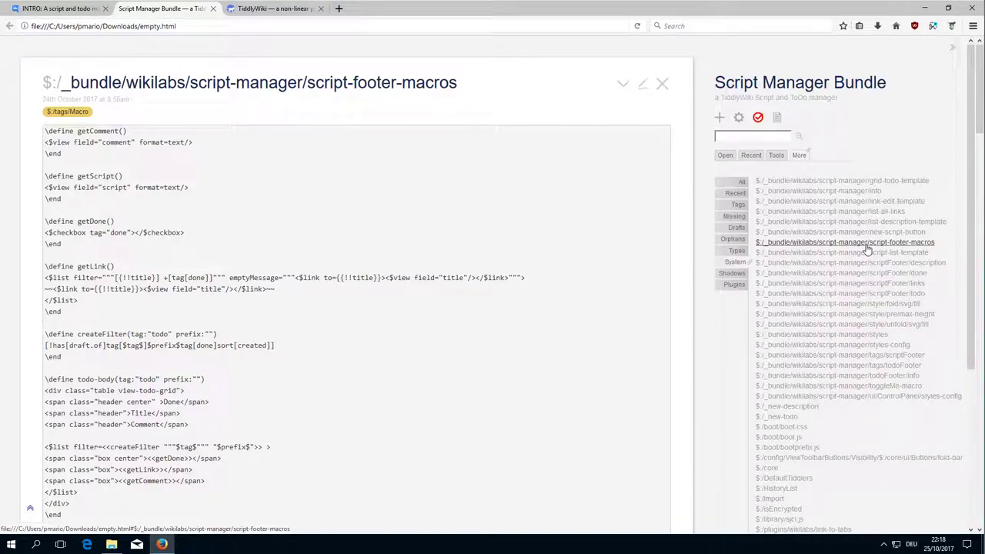
pyautogui.click(865, 253)
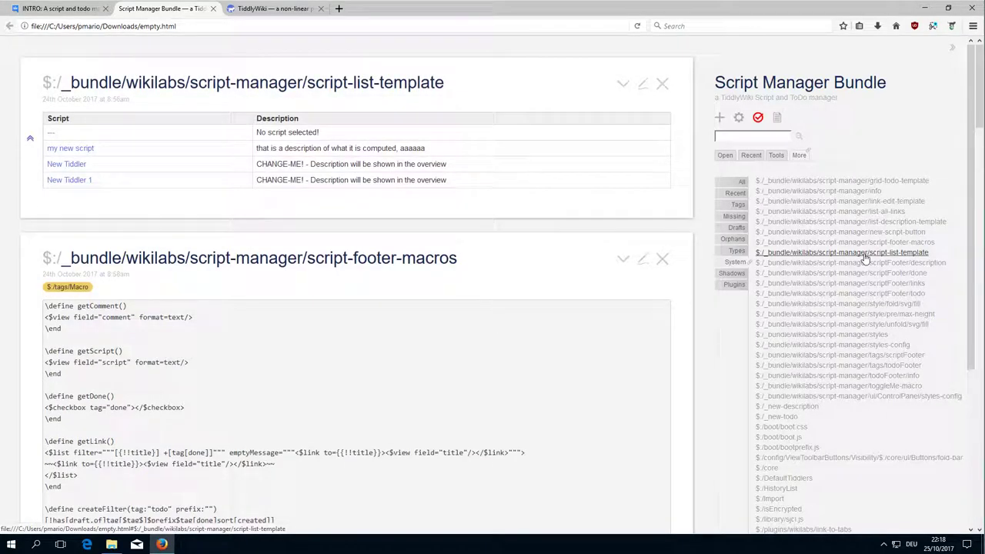
# - Compare the script-list-template system tiddler with the Overview Scripts and Overview ToDo's tiddlers, returning to the template at the end
pyautogui.click(752, 156)
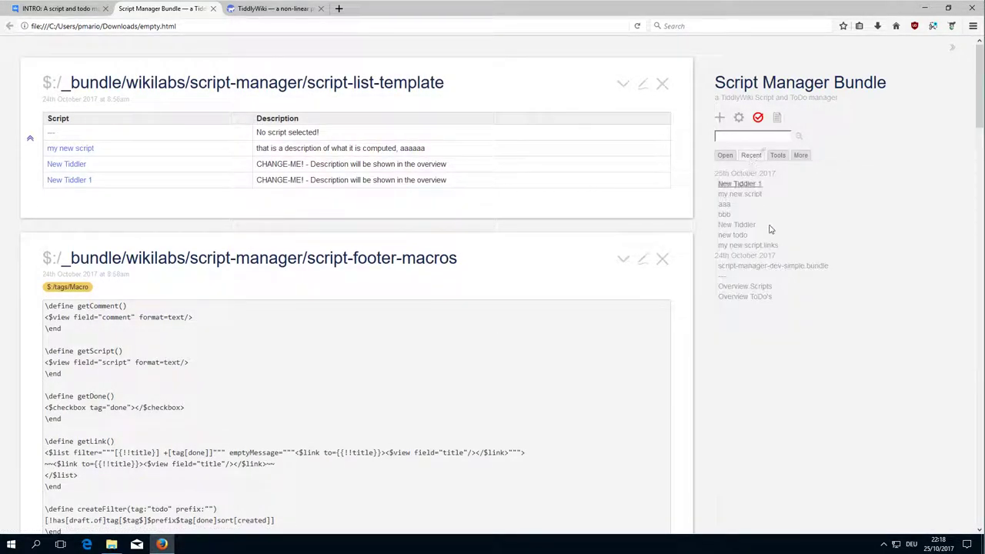
pyautogui.click(746, 286)
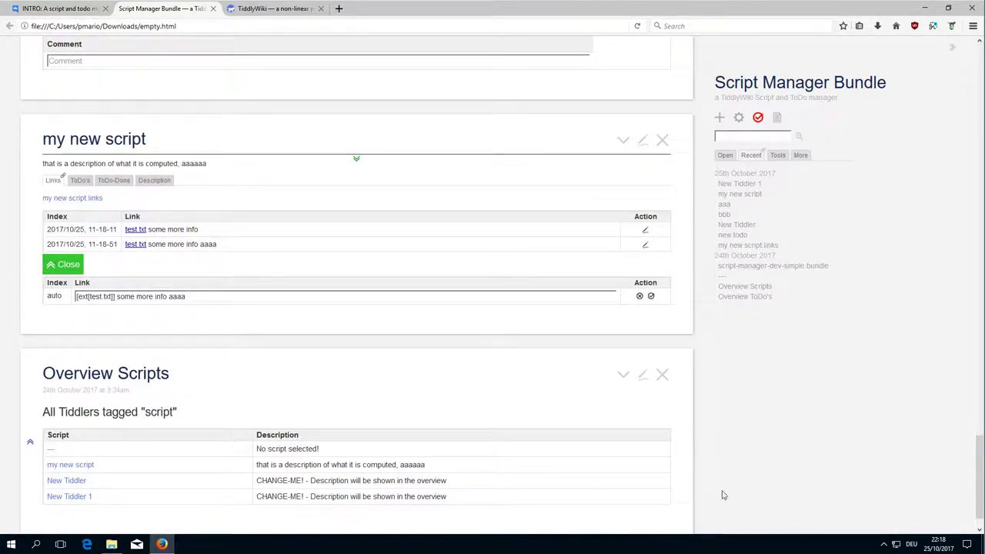
pyautogui.click(744, 297)
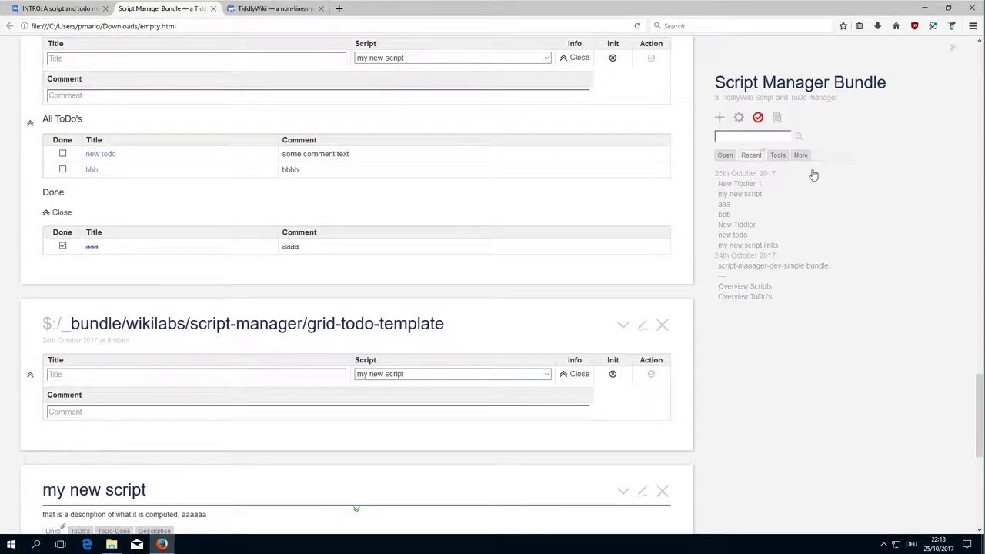
pyautogui.click(801, 156)
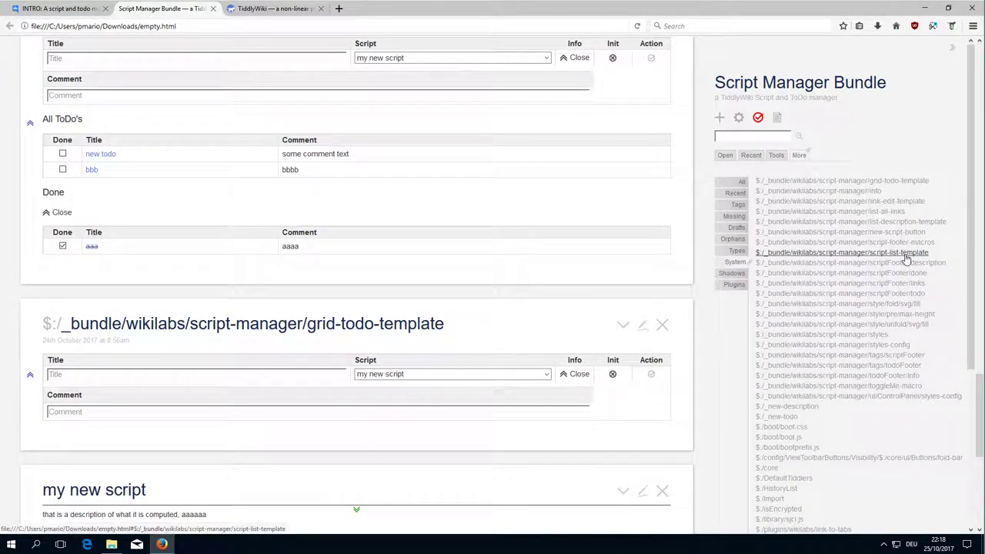
pyautogui.click(906, 256)
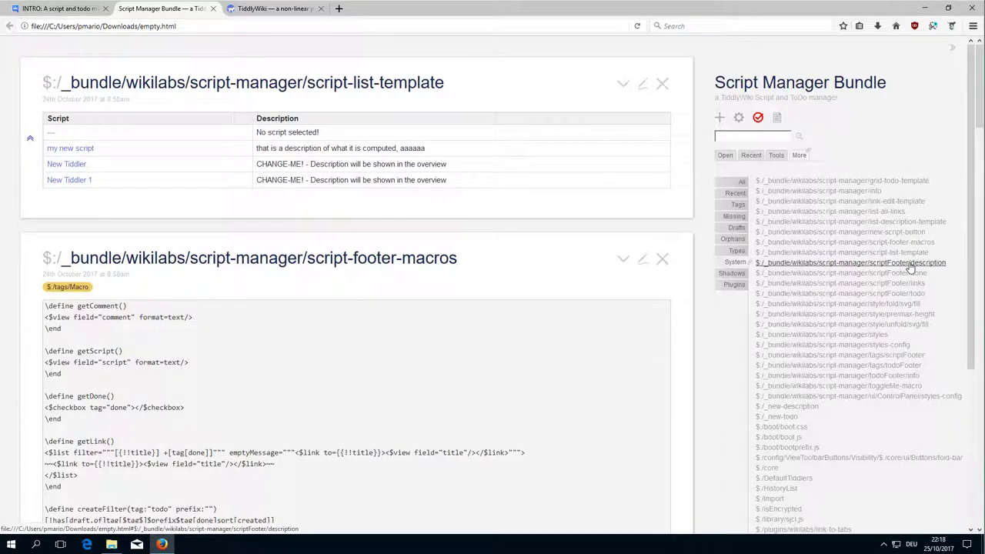
# - Open the scriptFooter/description, scriptFooter/done, scriptFooter/links and scriptFooter/todo system tiddlers of the script manager
pyautogui.click(910, 264)
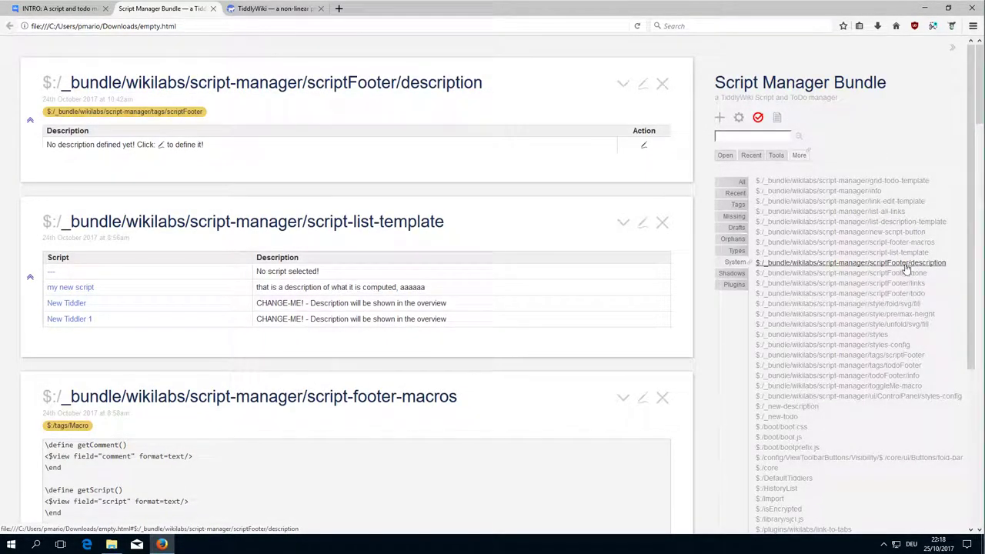
pyautogui.click(897, 274)
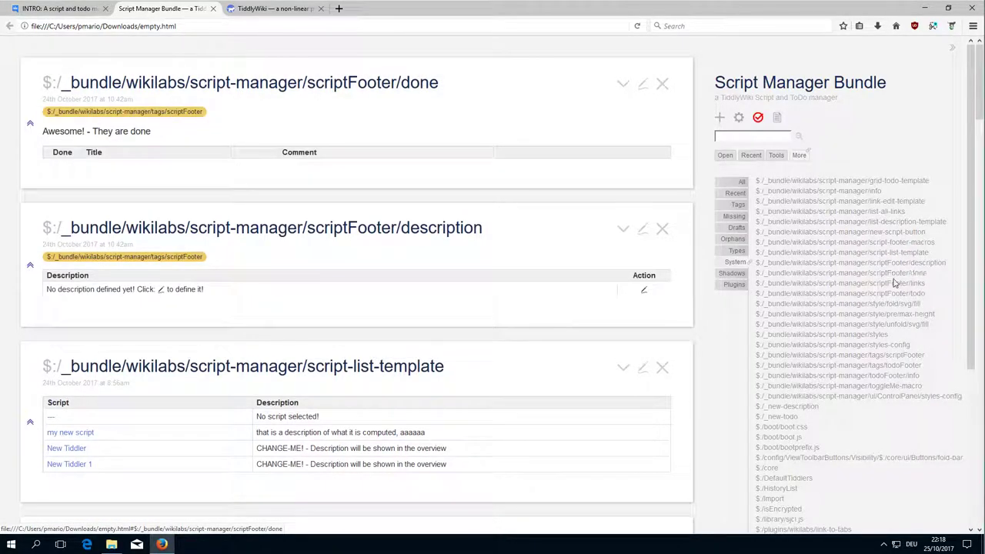
pyautogui.click(892, 284)
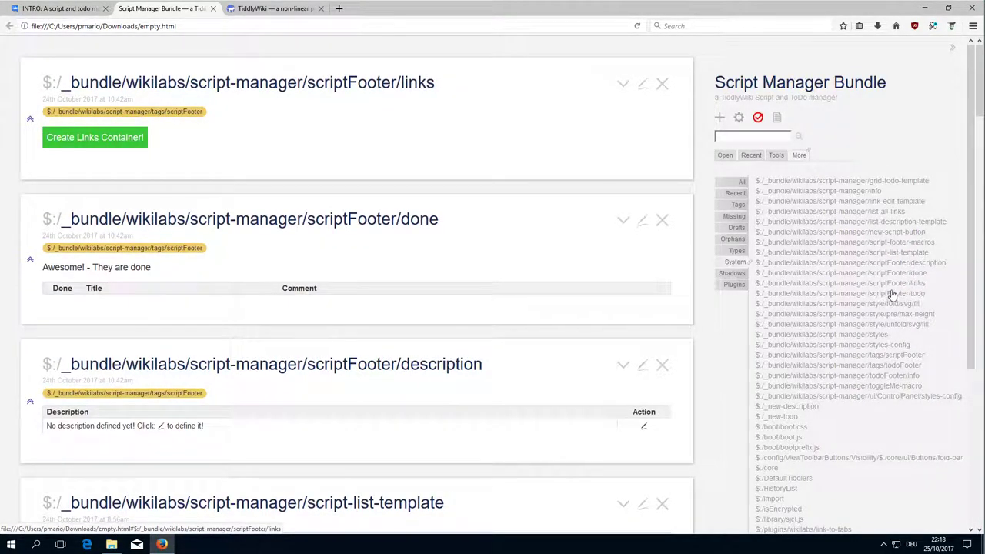
pyautogui.click(892, 295)
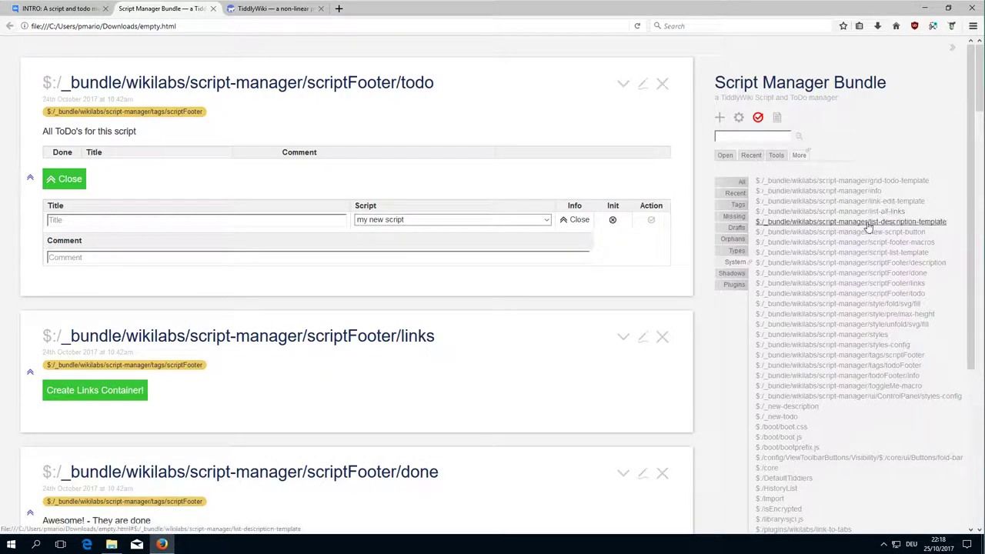
# - Open the style/fold/svg/fill, style/pre/max-height and style/unfold/svg/fill system tiddlers, then fold and unfold the last one
pyautogui.click(911, 307)
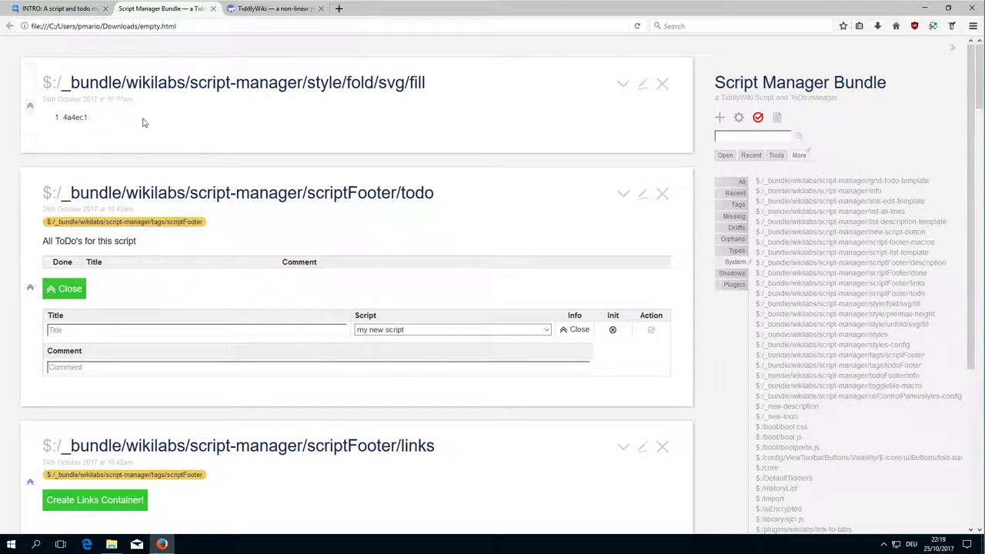
pyautogui.click(918, 316)
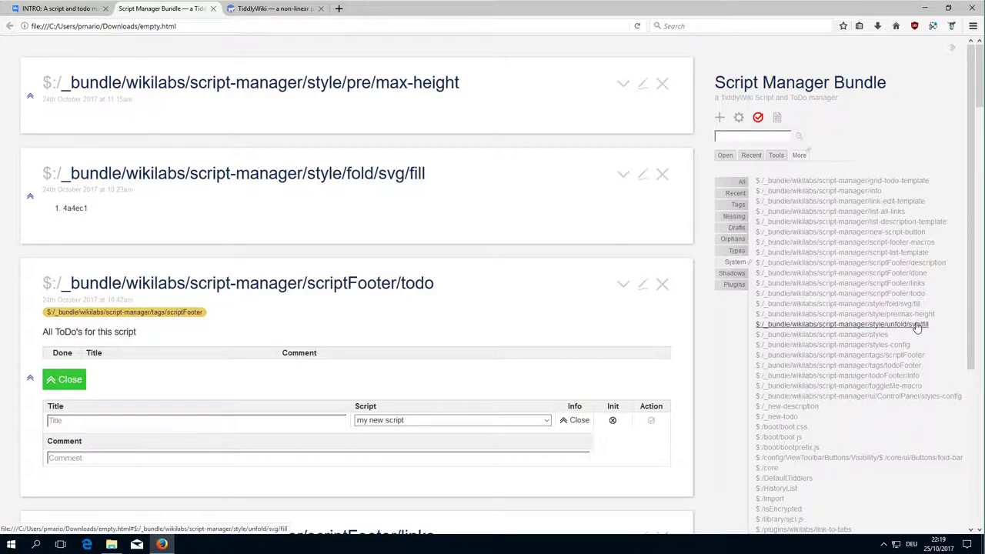
pyautogui.click(918, 325)
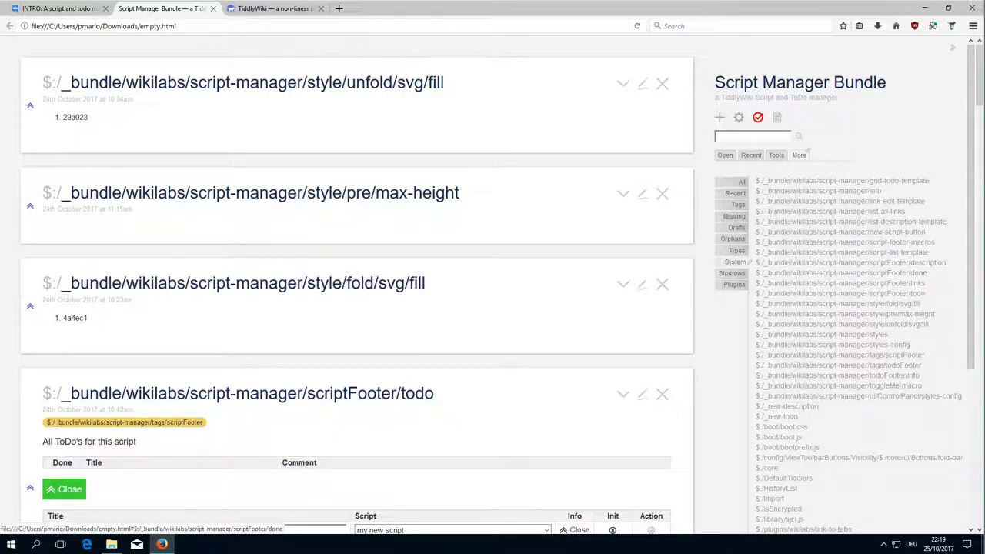
pyautogui.click(29, 105)
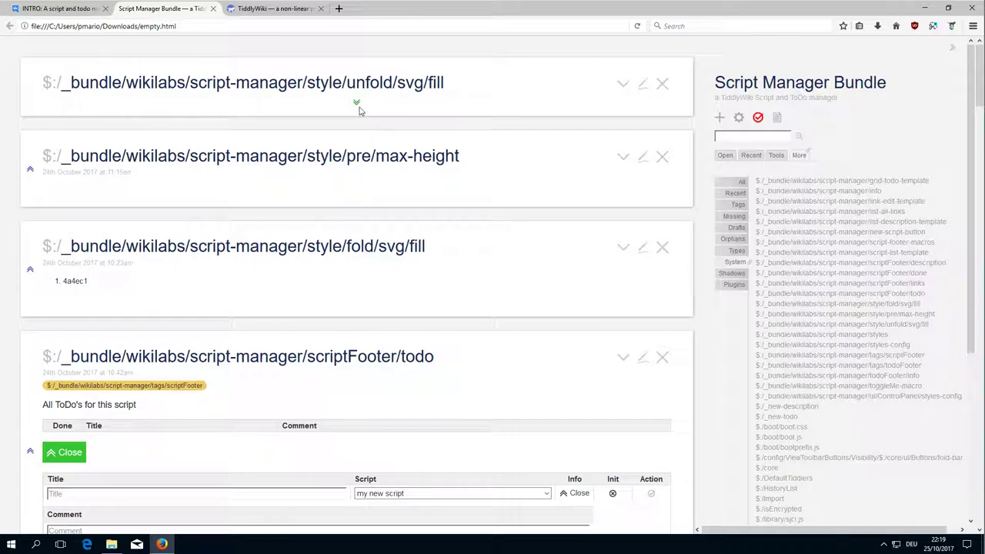
pyautogui.click(356, 101)
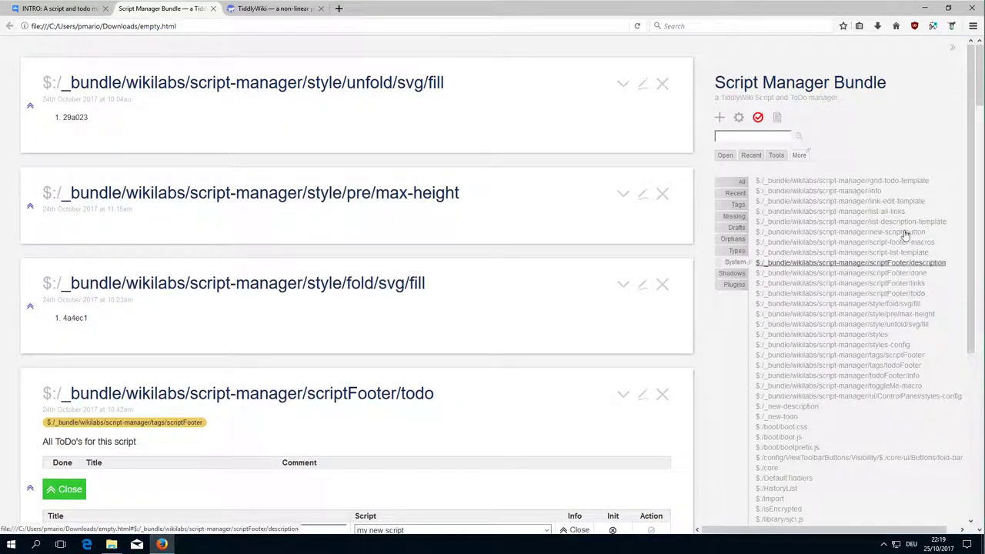
# - View the Script Manager settings in the control panel and compare them with the style/fold/svg/fill tiddler
pyautogui.click(739, 117)
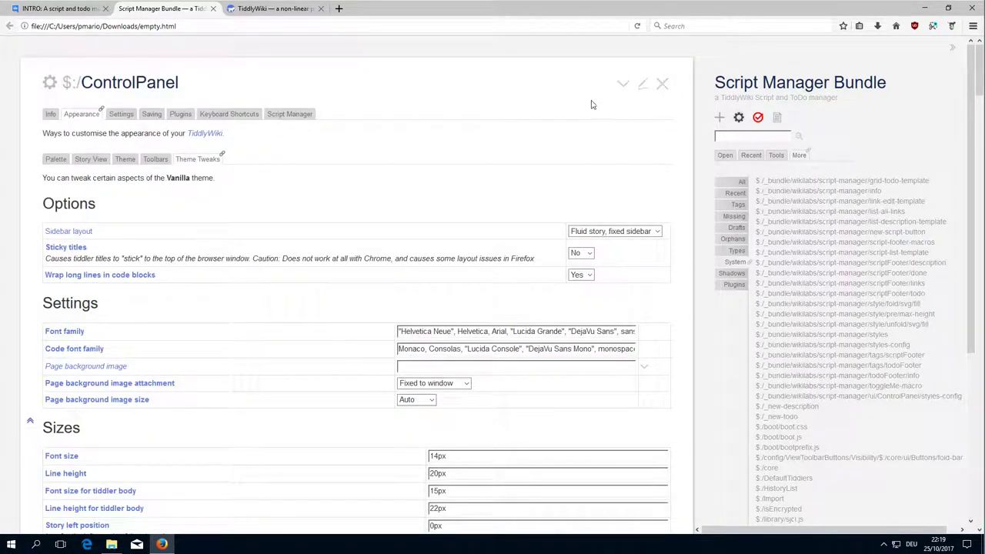
pyautogui.click(293, 114)
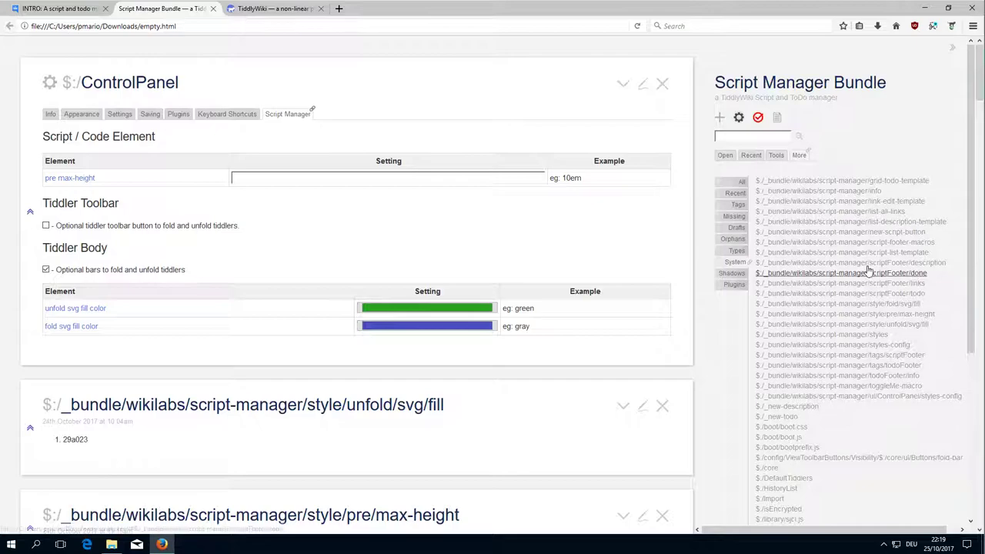
pyautogui.click(891, 305)
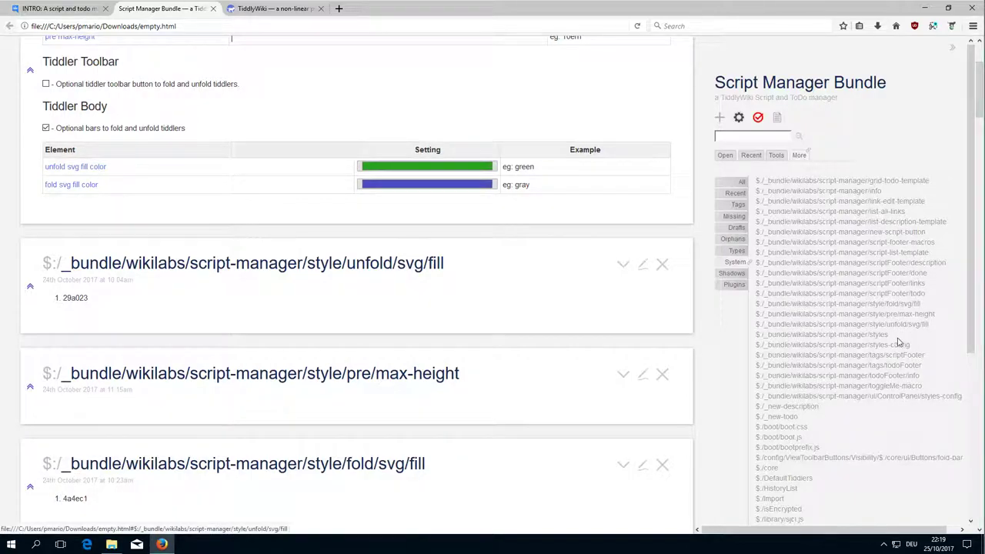
# - Open the script-manager/styles system tiddler and look through its stylesheet definitions
pyautogui.click(882, 336)
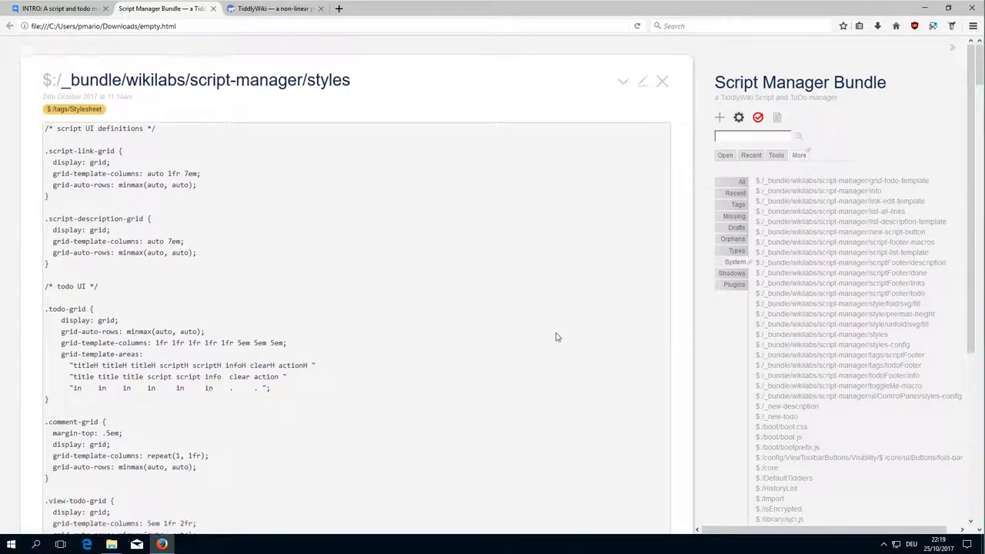
pyautogui.scroll(-3, 407, 215)
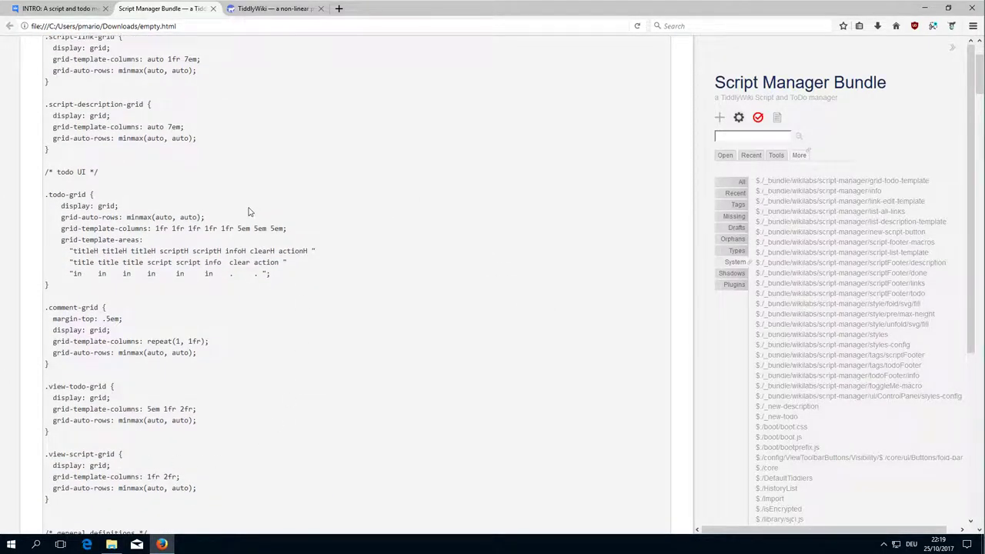
pyautogui.scroll(3, 228, 207)
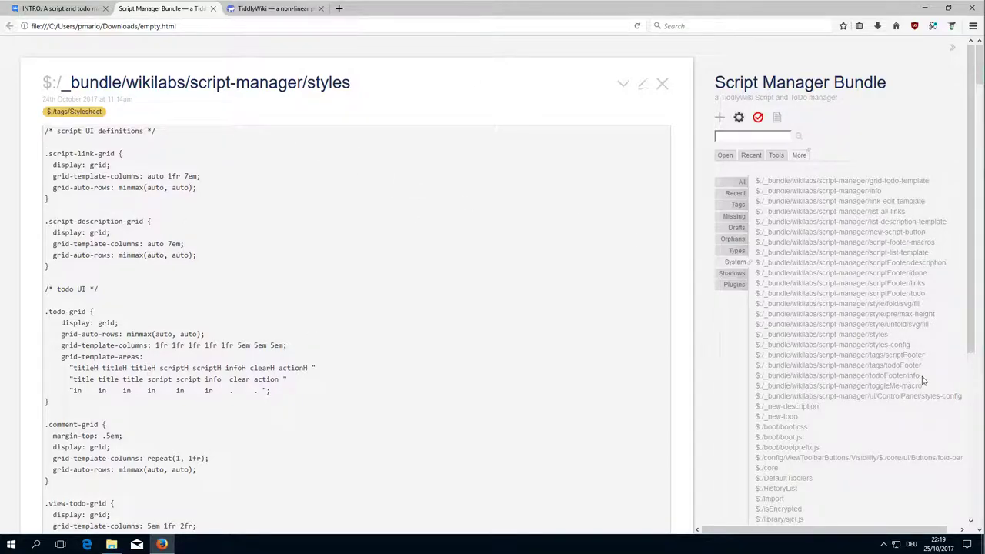
# - Open the script-manager/styles-config tiddler, inspect the unfold fill reference in its source, discard the draft and compare it with the styles tiddler
pyautogui.click(905, 346)
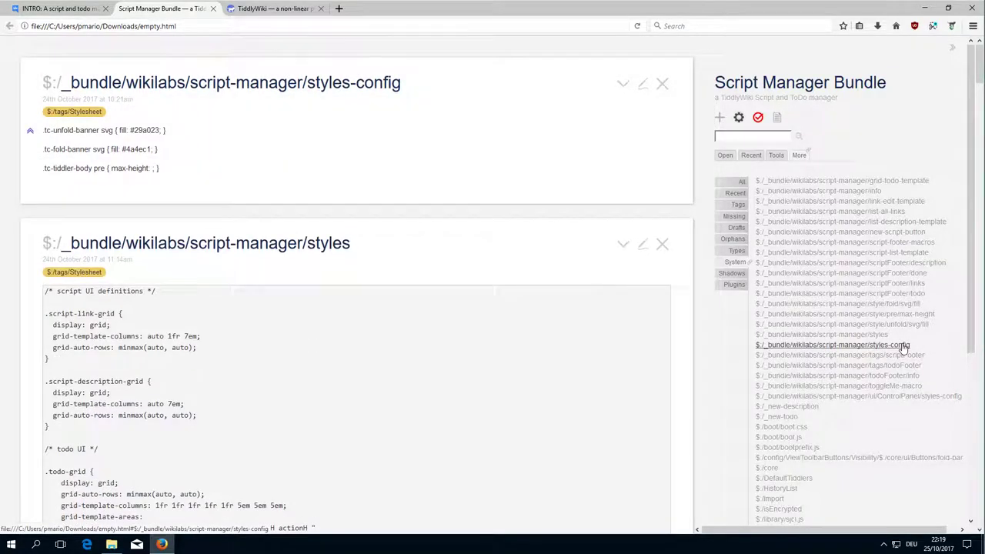
pyautogui.click(647, 84)
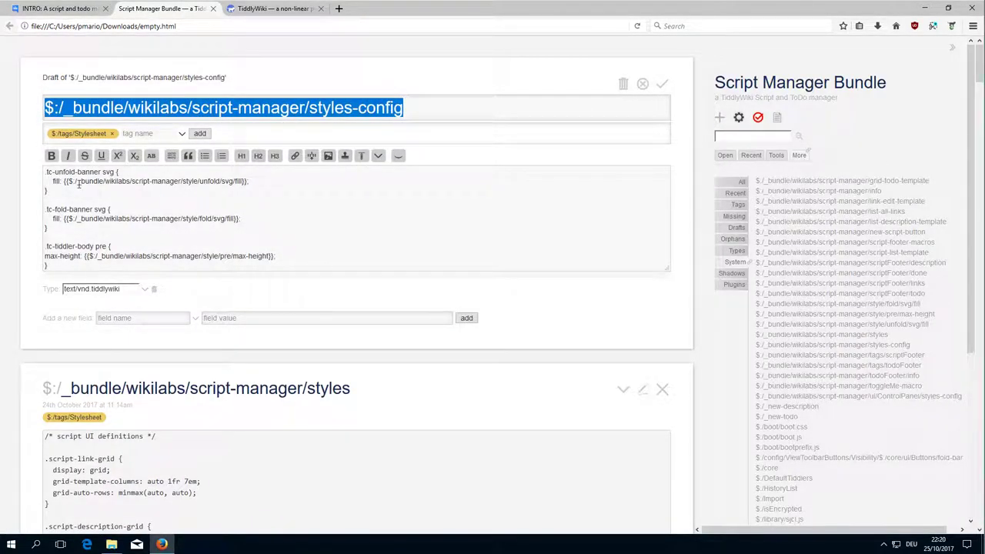
pyautogui.moveTo(75, 182); pyautogui.dragTo(238, 183)
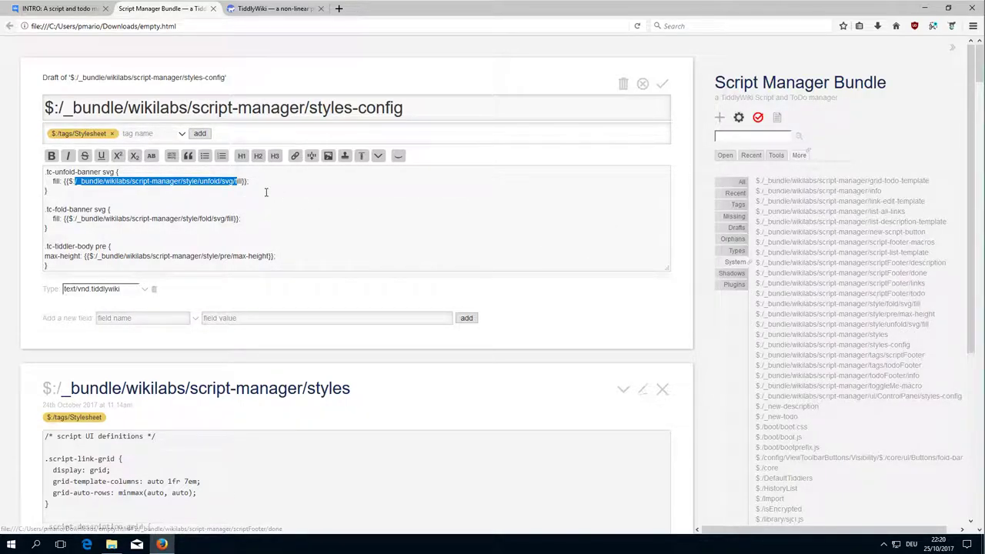
pyautogui.click(644, 85)
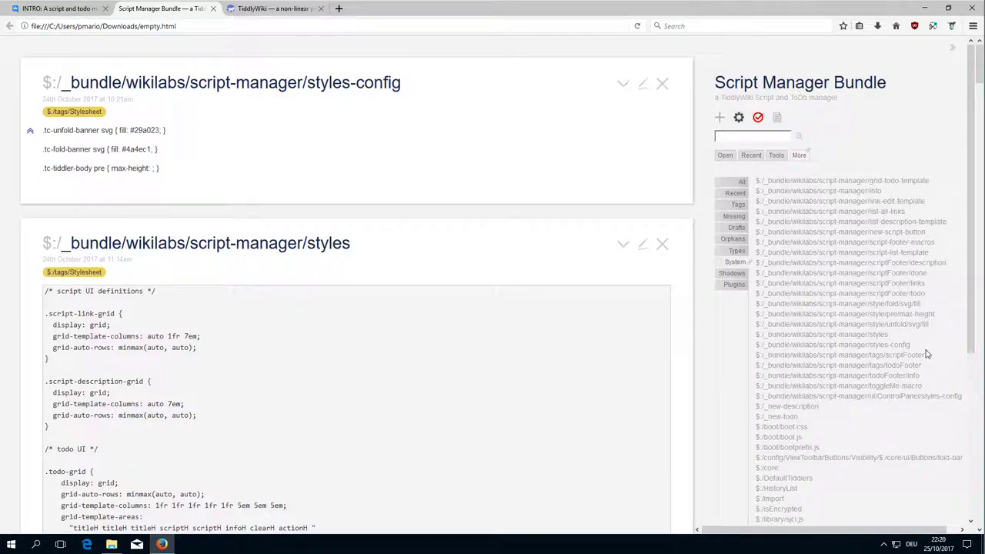
pyautogui.scroll(-4, 888, 349)
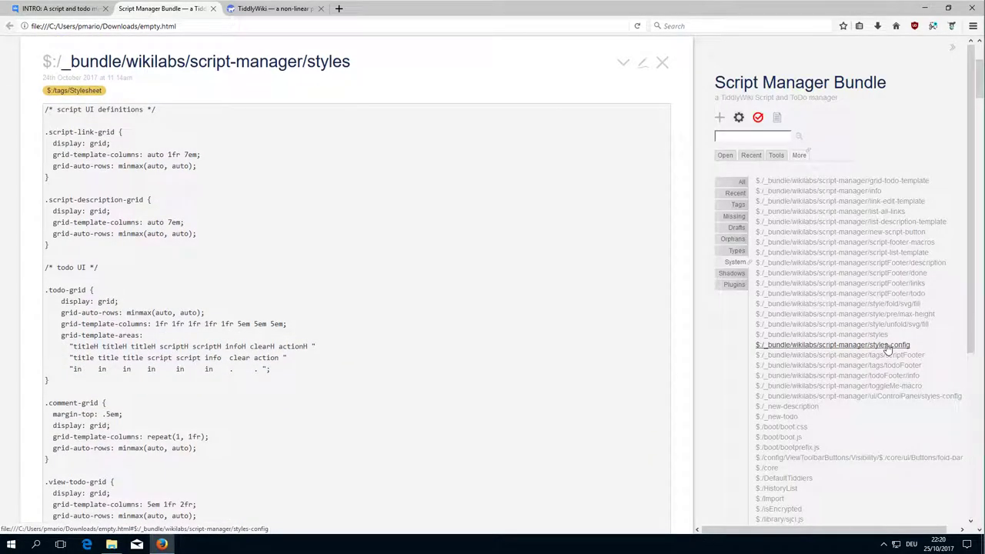
pyautogui.click(888, 345)
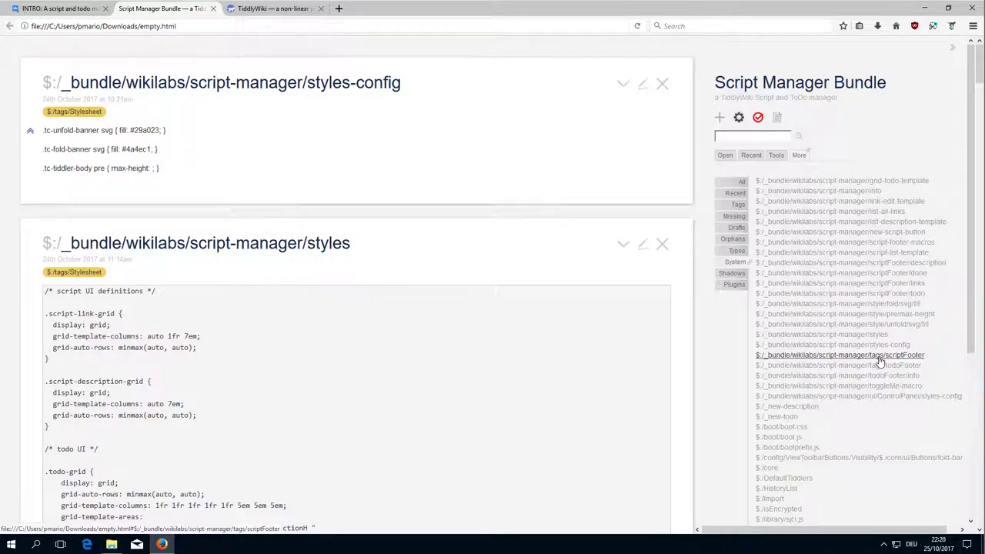
# - Open the script-manager tags/scriptFooter, tags/todoFooter and todoFooter/info system tiddlers
pyautogui.click(879, 356)
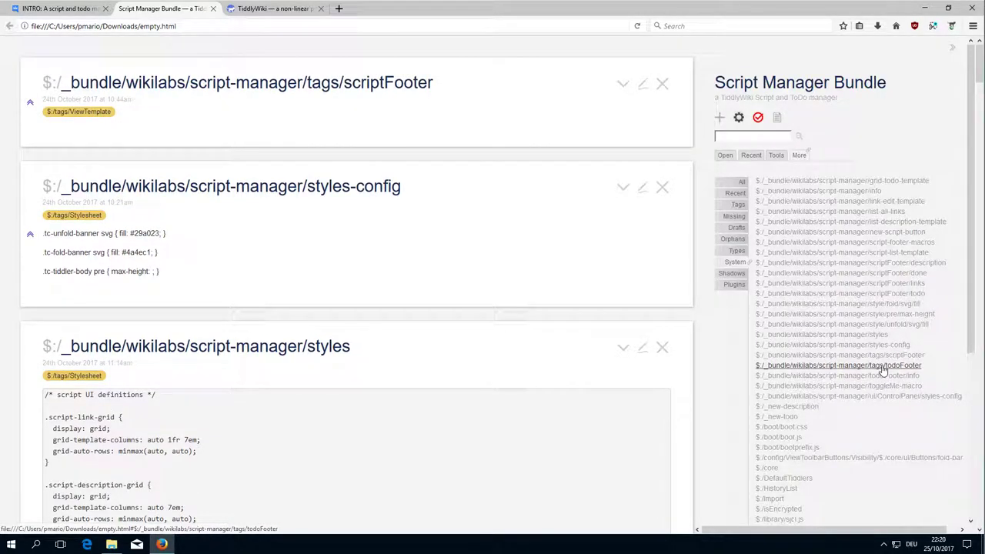
pyautogui.click(883, 366)
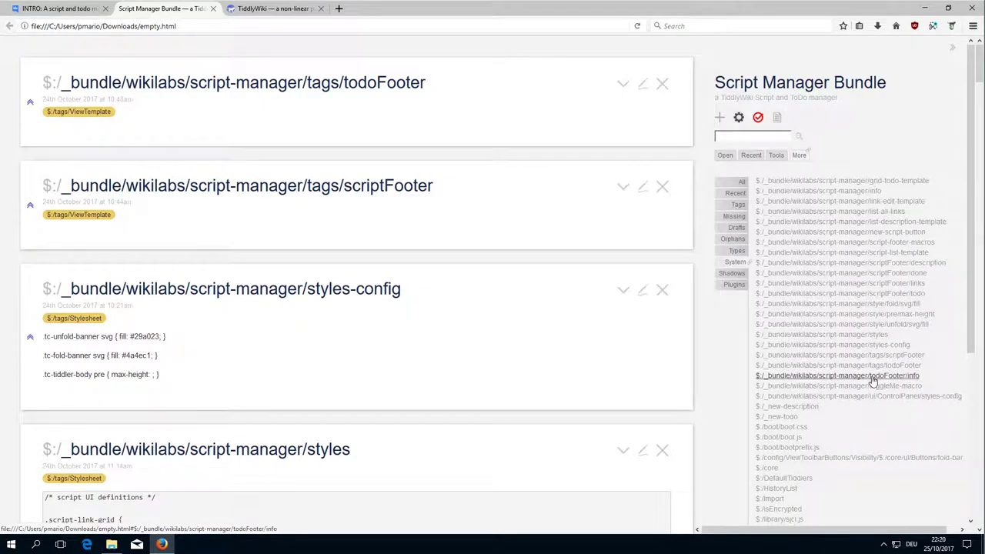
pyautogui.click(872, 377)
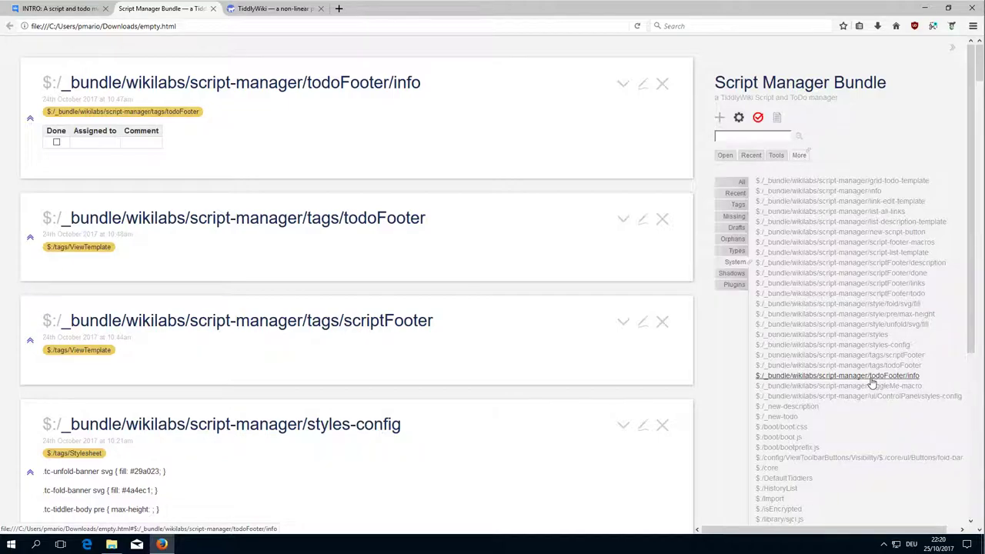
# - Open the "bbb" todo tiddler and compare its info footer with the todoFooter/info system tiddler
pyautogui.click(751, 156)
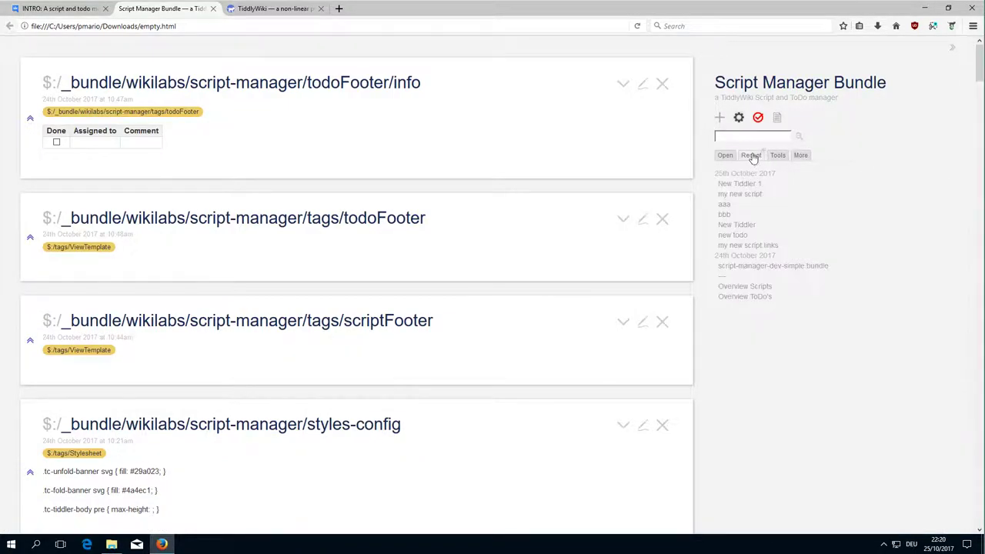
pyautogui.click(728, 215)
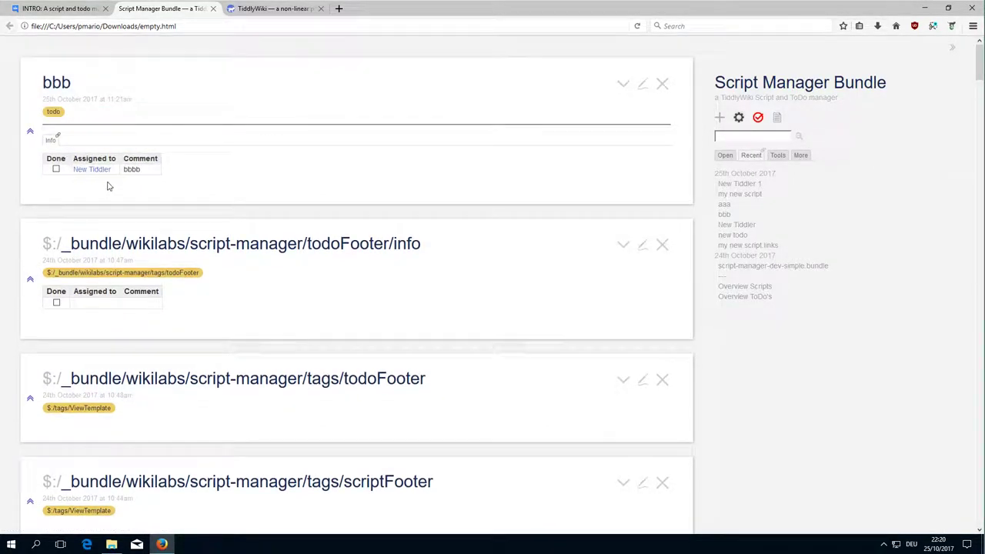
pyautogui.click(801, 155)
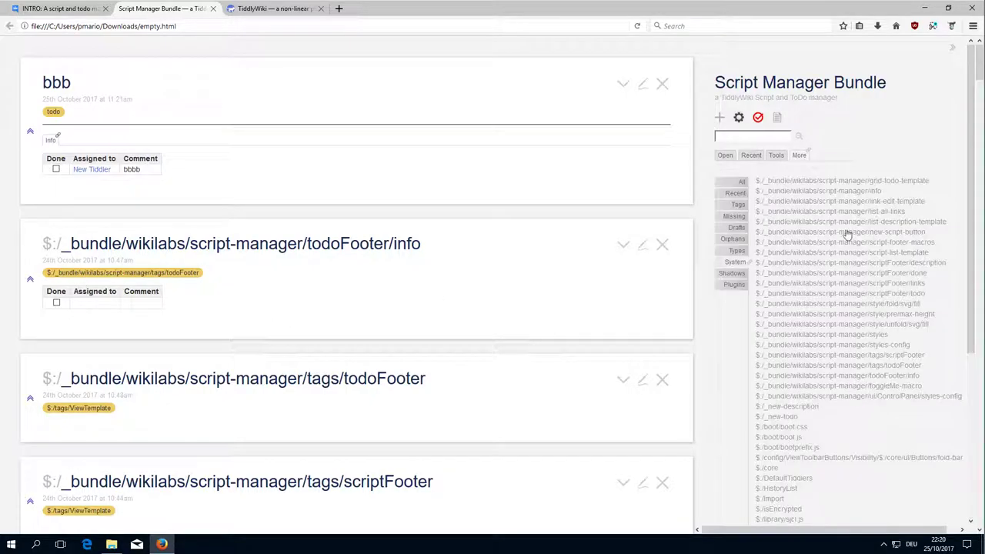
pyautogui.click(911, 375)
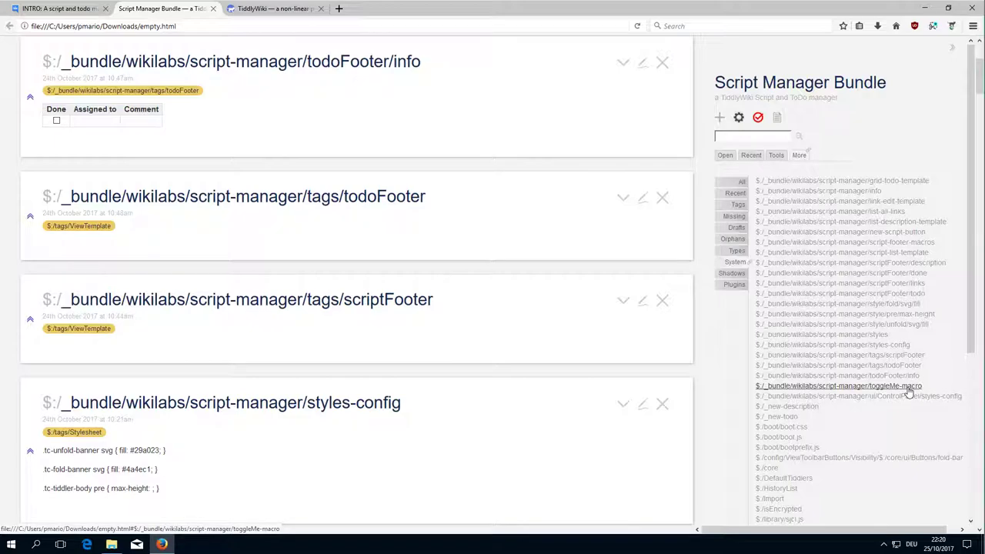
# - Open the script-manager/toggleMe-macro system tiddler and the recent script tiddler "New Tiddler 1" to compare them
pyautogui.click(909, 390)
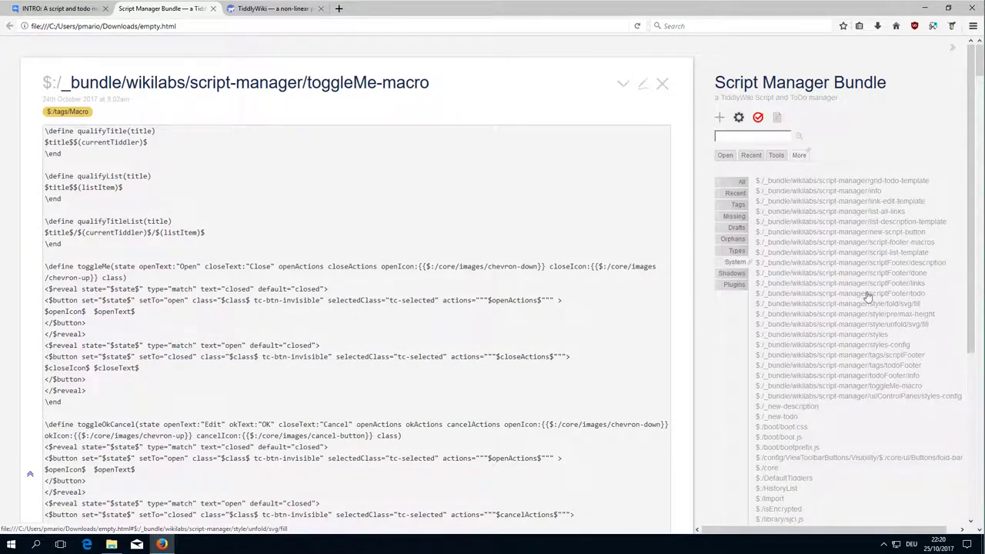
pyautogui.click(751, 155)
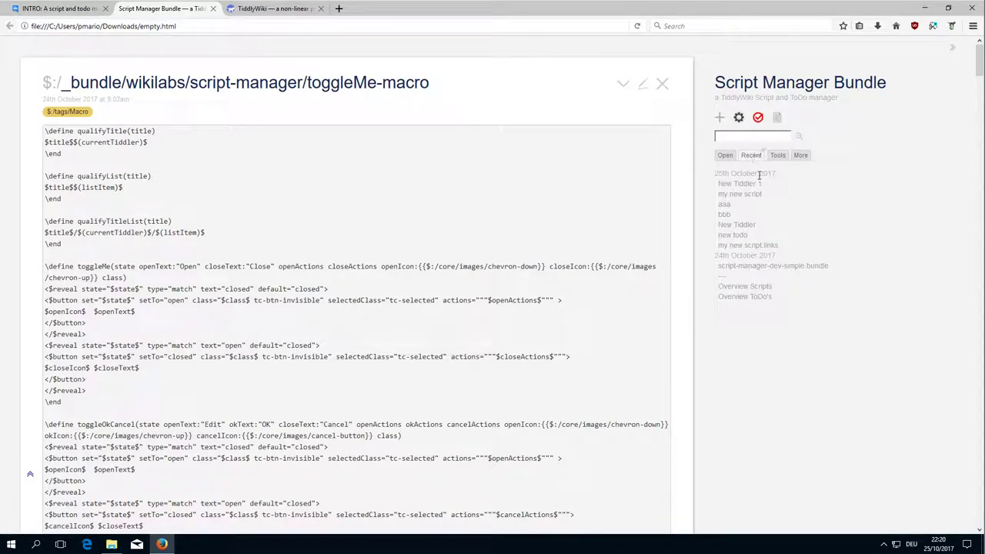
pyautogui.click(740, 184)
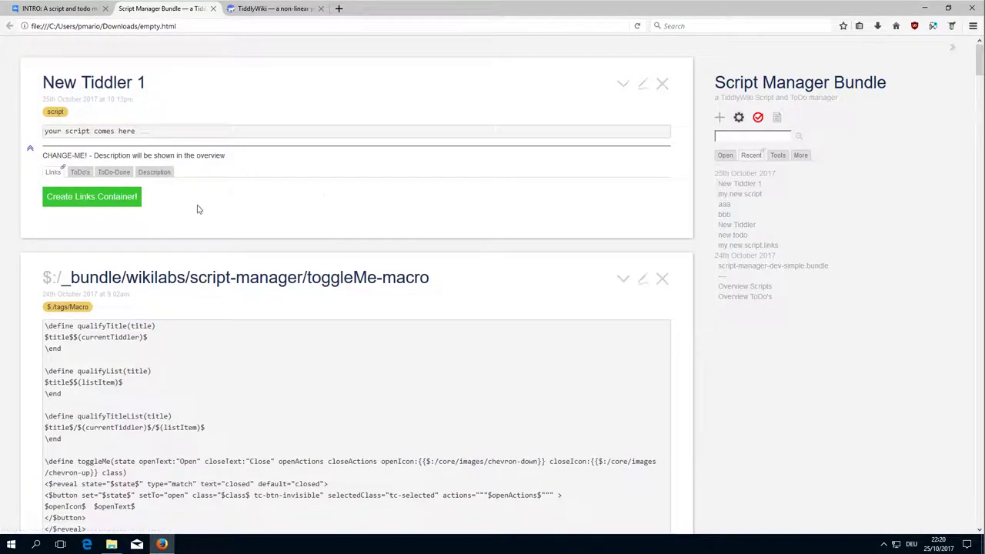
# - Create the links container for "New Tiddler 1" and toggle its new-link form, leaving the form expanded
pyautogui.click(84, 199)
pyautogui.click(65, 228)
pyautogui.click(65, 228)
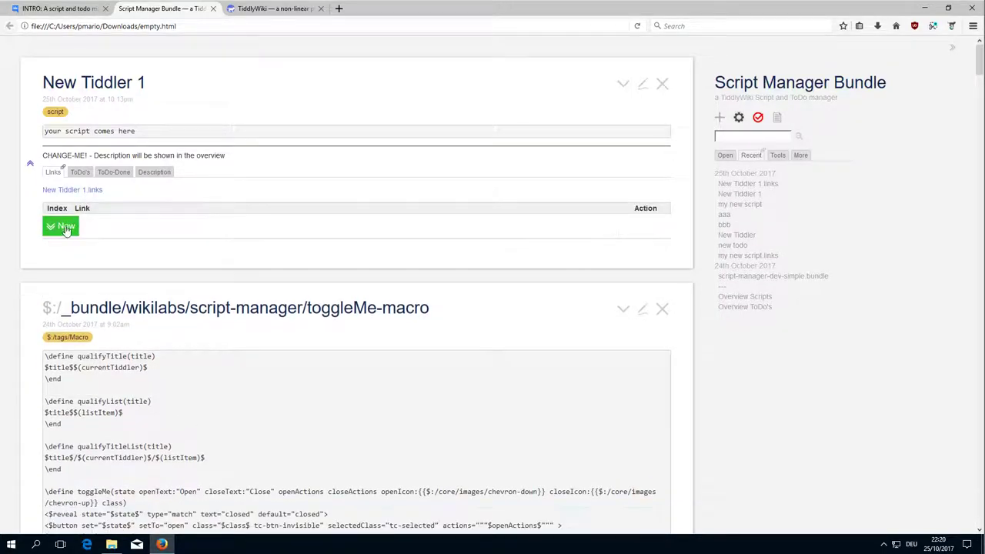
pyautogui.click(66, 228)
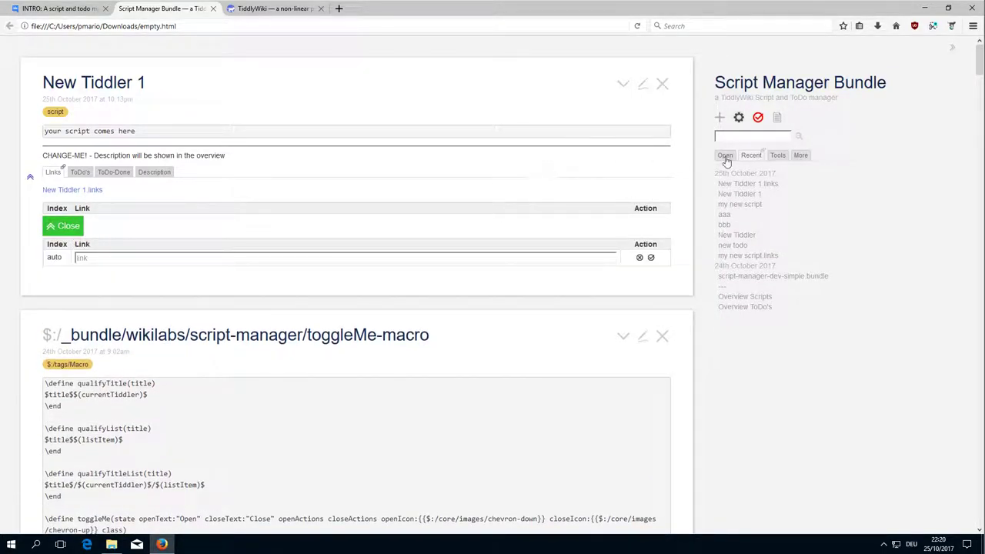
# - Open the Overview ToDo's tiddler, toggle the comment area of the New ToDo form, leaving it collapsed, and compare it with grid-todo-template
pyautogui.click(745, 307)
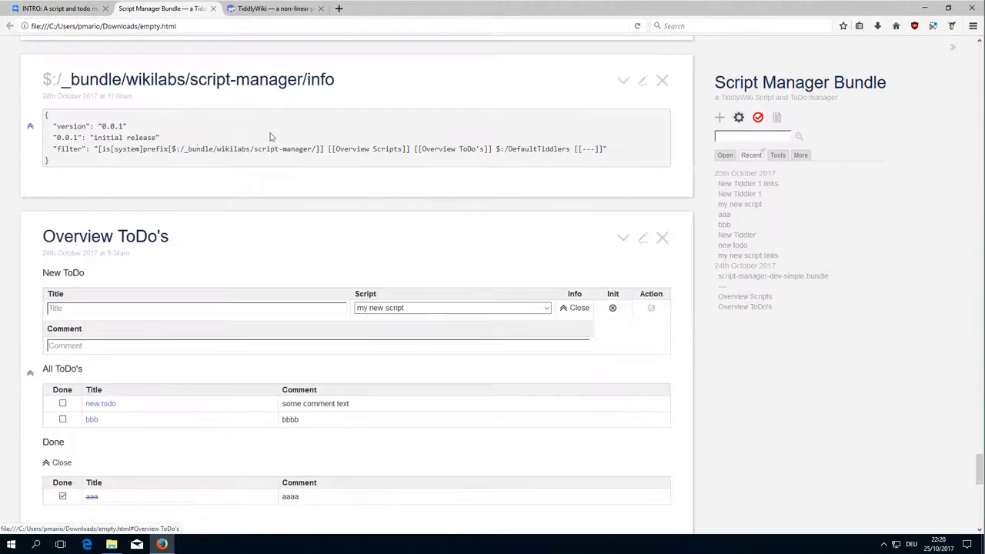
pyautogui.click(578, 307)
pyautogui.click(578, 278)
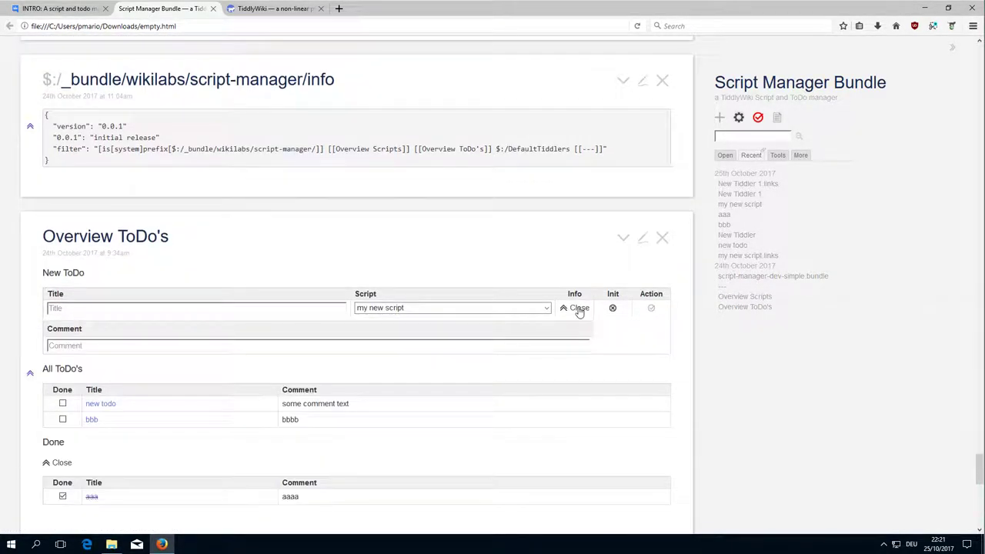
pyautogui.click(578, 311)
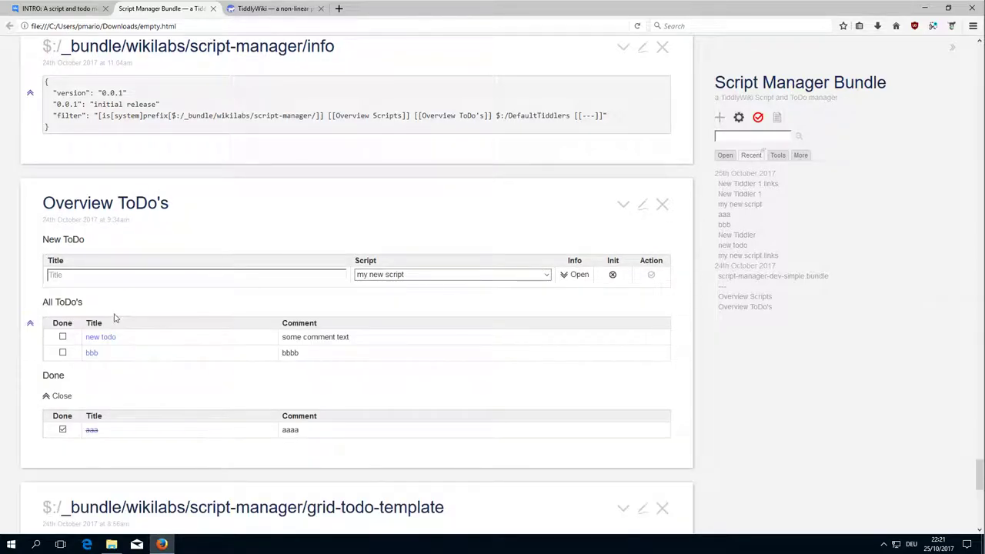
pyautogui.scroll(-3, 428, 308)
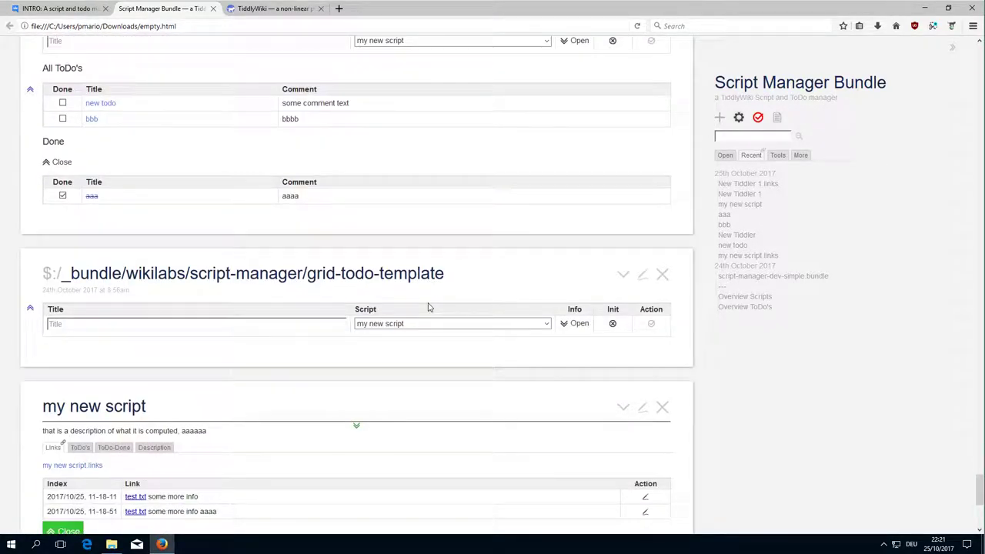
# - Open the ui/ControlPanel/styles-config system tiddler, compare it with the Script Manager settings in the control panel, and close the control panel
pyautogui.click(801, 155)
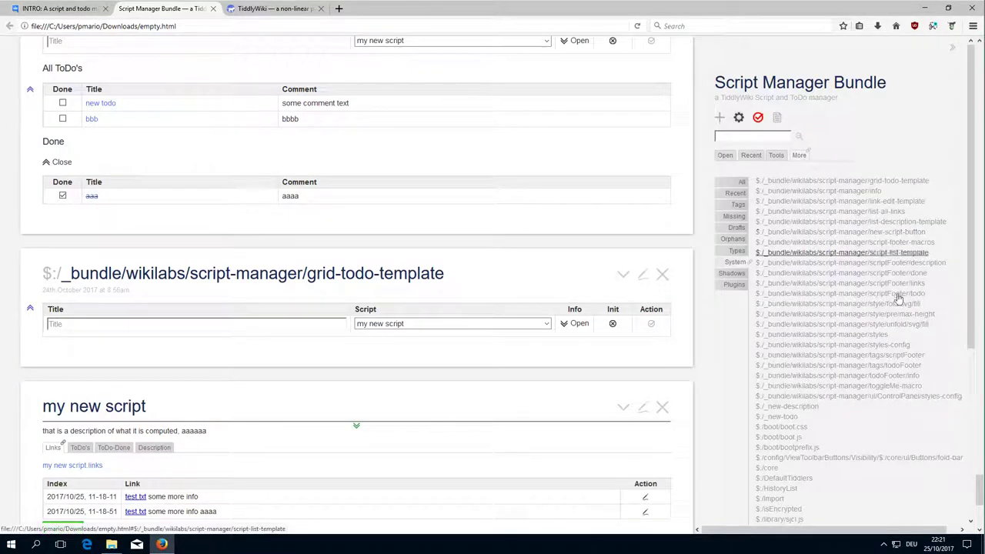
pyautogui.click(898, 401)
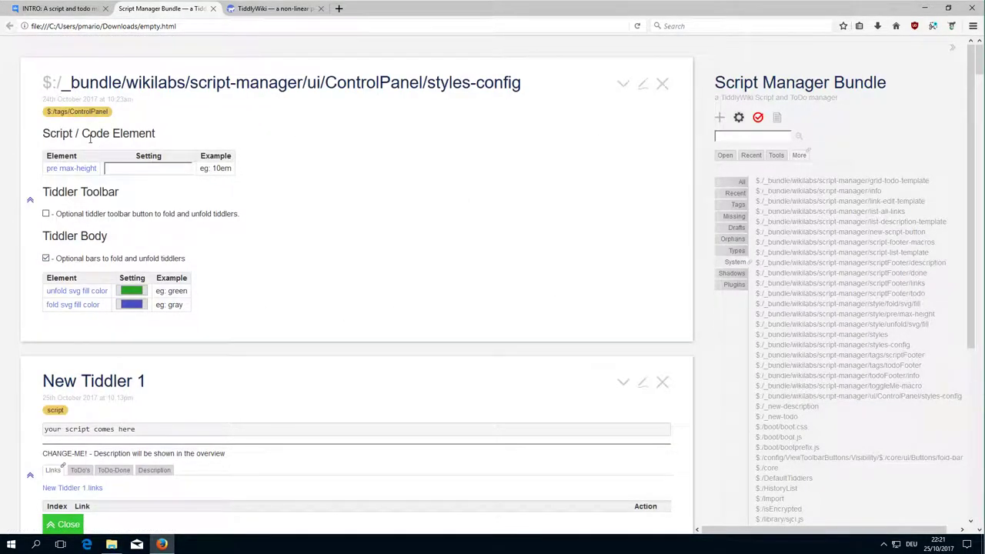
pyautogui.click(739, 119)
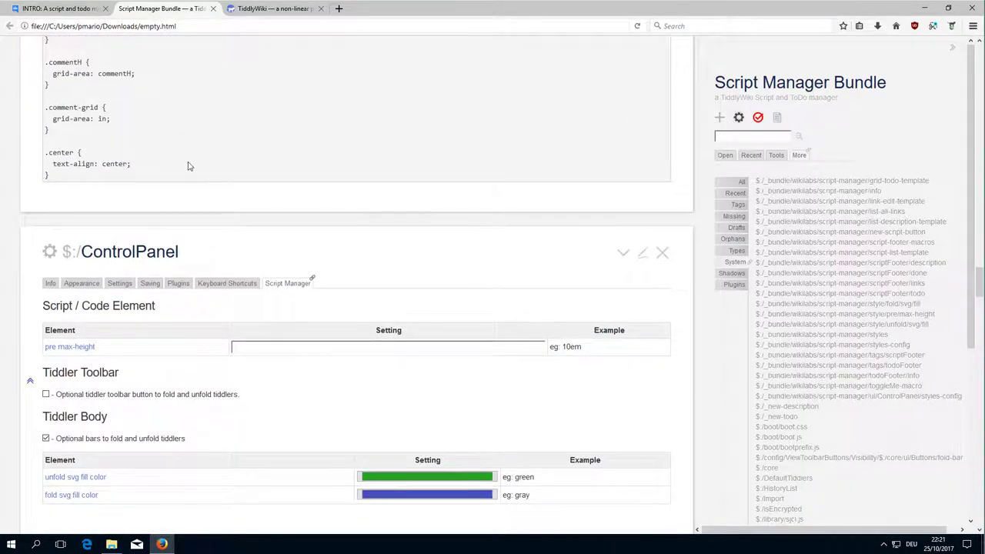
pyautogui.click(662, 252)
pyautogui.click(879, 396)
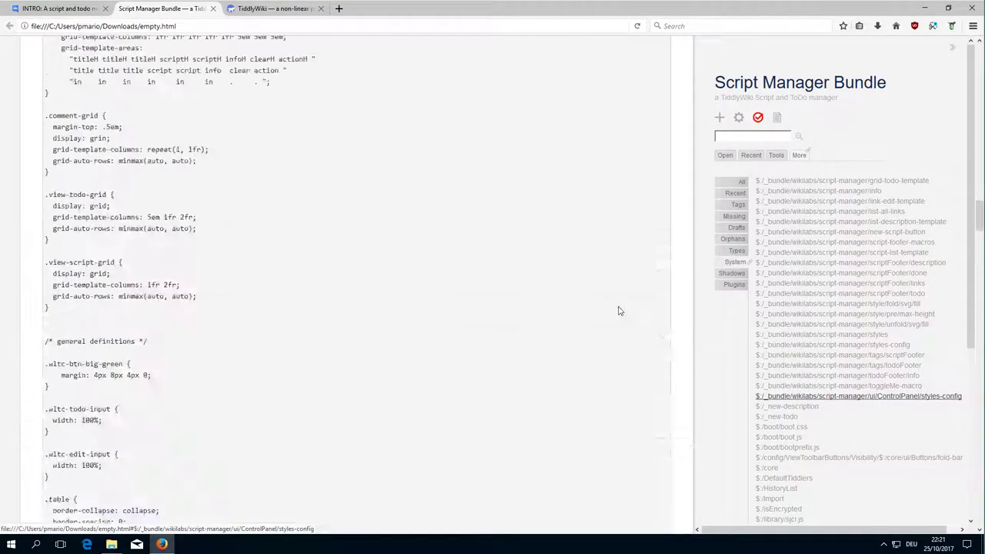